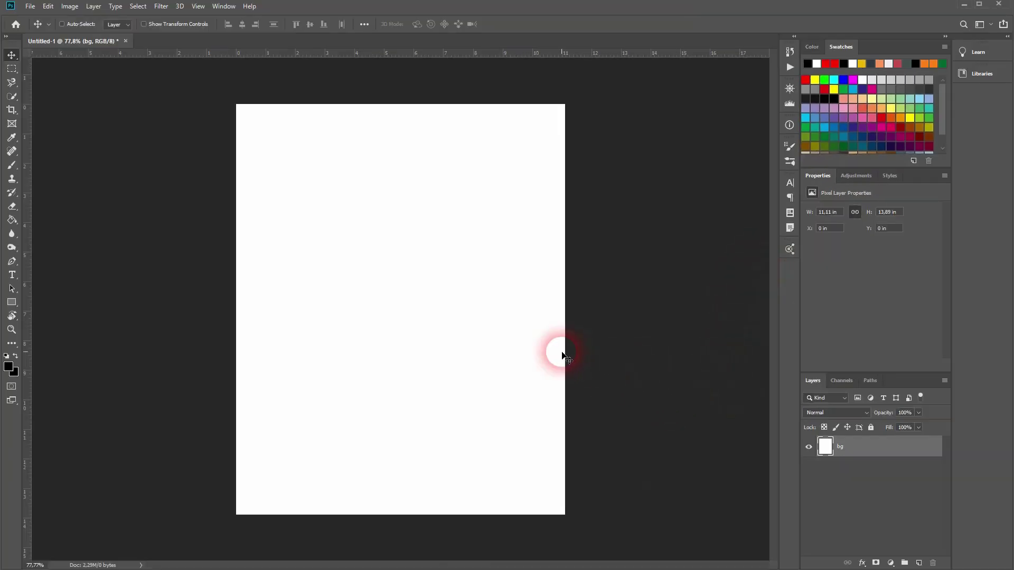
Add a '2020' text layer on the page.
key(ctrl+0)
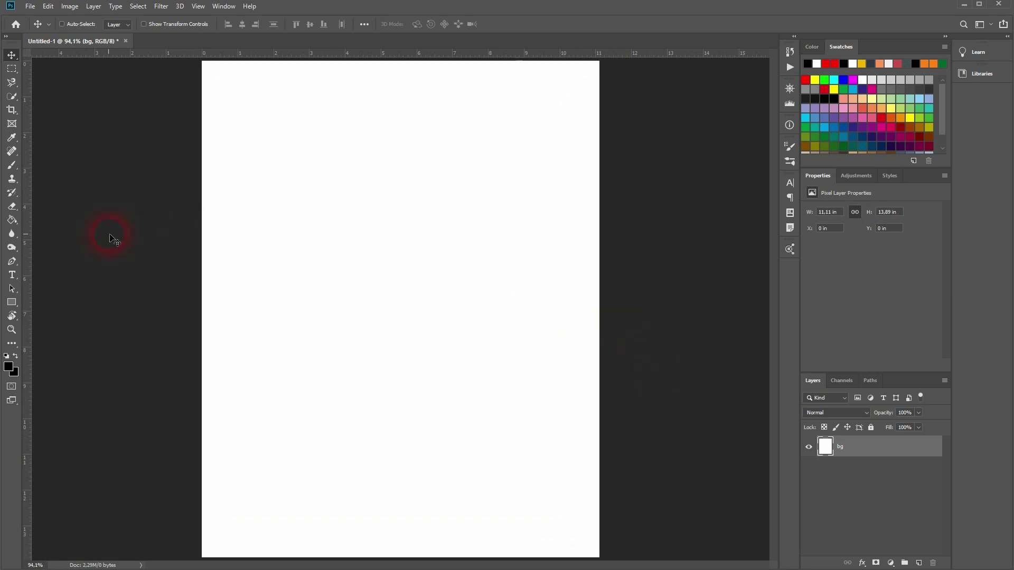
click(12, 274)
click(334, 216)
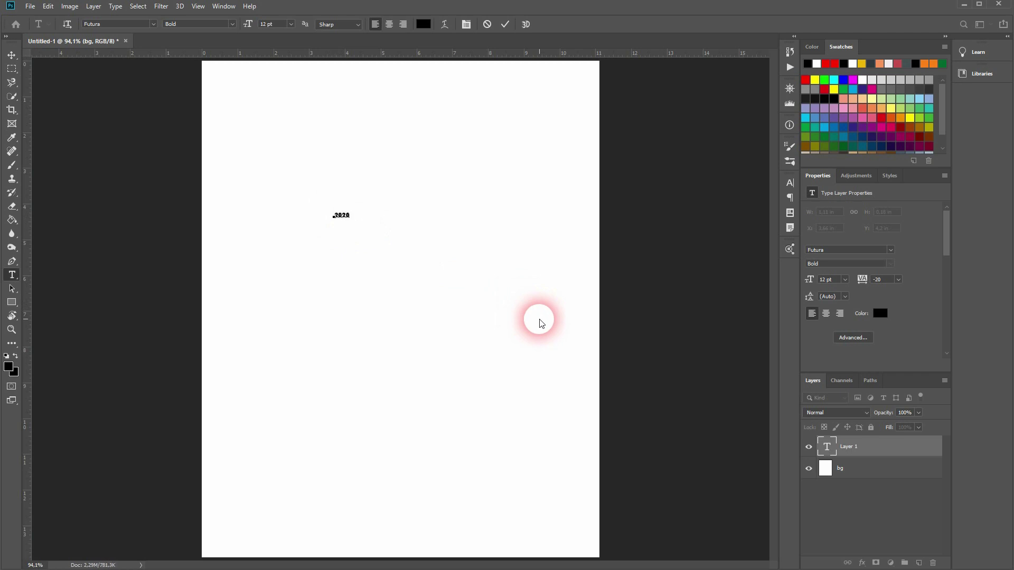
text(2020)
click(11, 55)
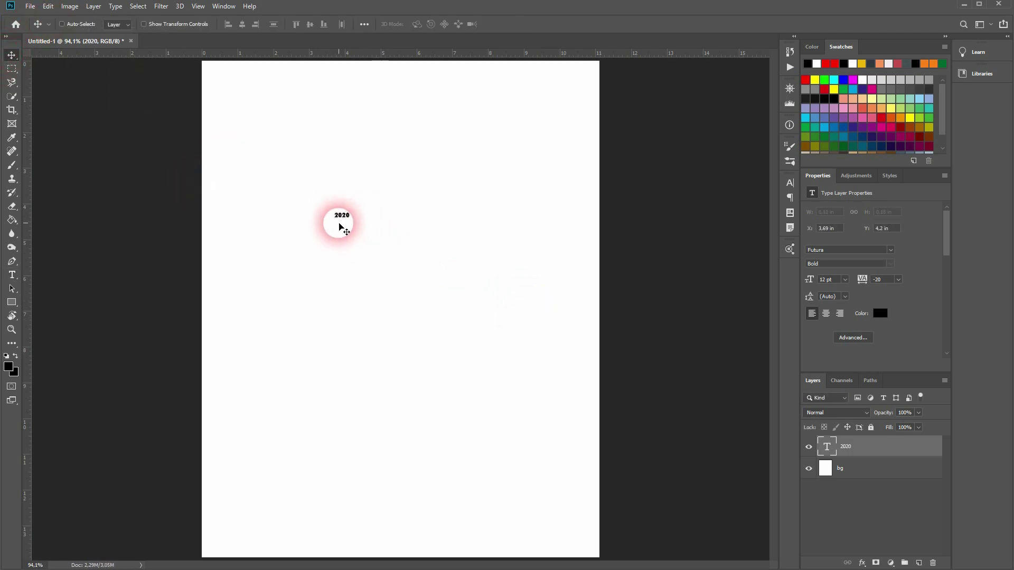
Scale the 2020 text up to span the page width and move it near the top edge.
key(ctrl+t)
drag(355, 218, 655, 399)
drag(551, 270, 453, 152)
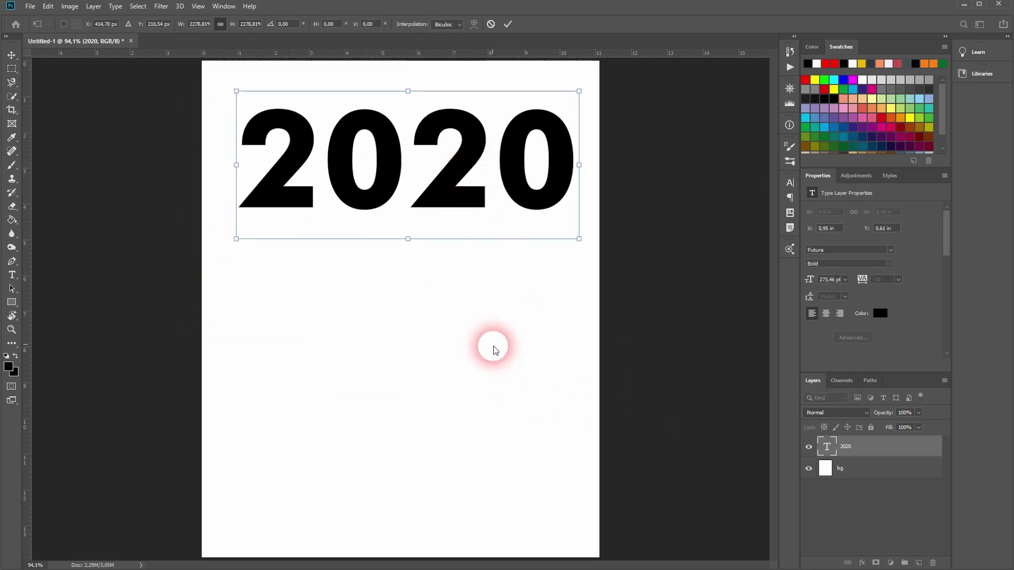
key(Return)
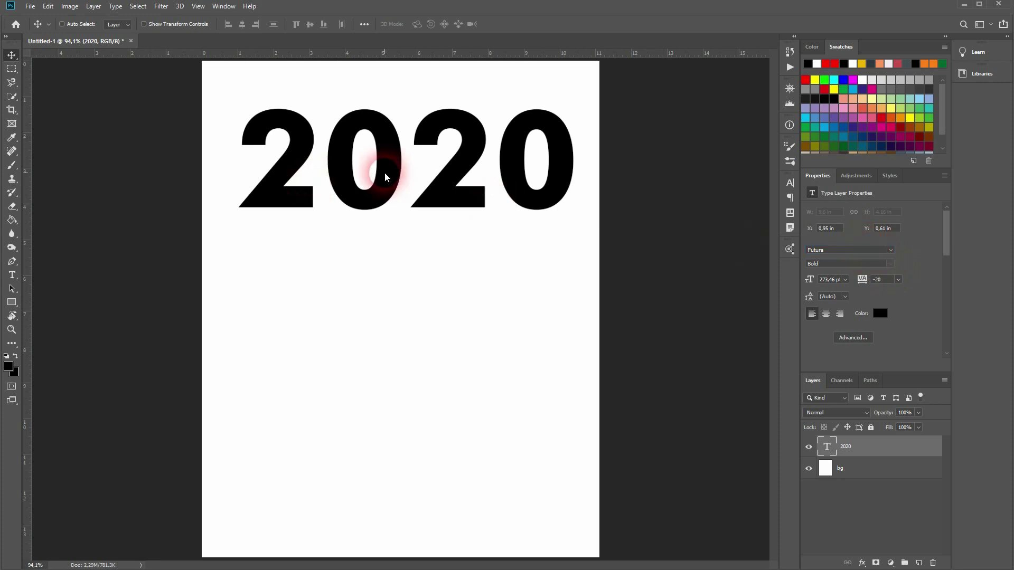
drag(396, 165, 394, 151)
Centre the 2020 text horizontally on the page using Select All and Align Horizontal Centers.
key(ctrl+a)
click(249, 32)
key(ctrl)
key(ctrl+d)
click(827, 456)
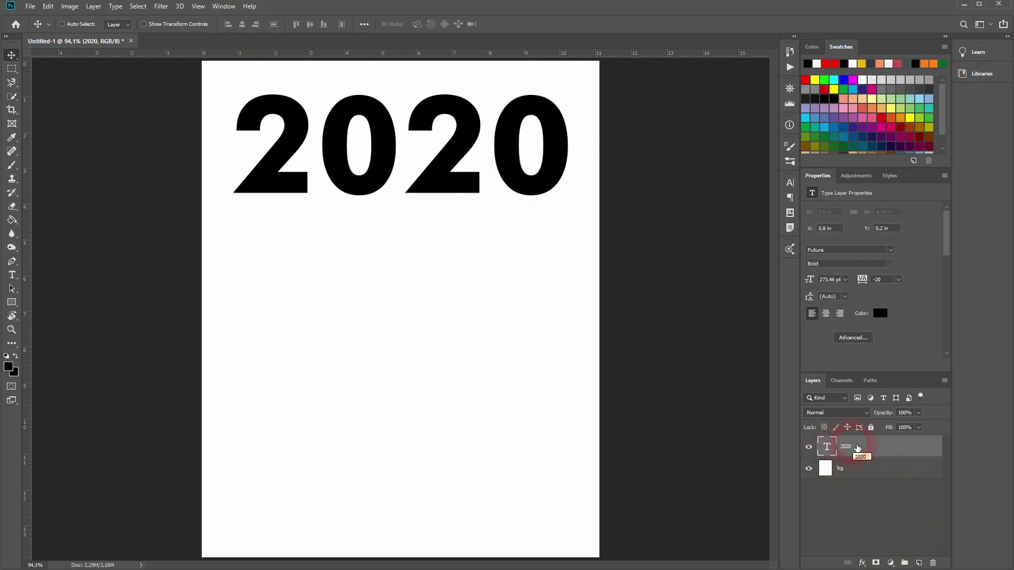
Mask 2020 with a marquee over its lower half, then invert the mask to show the top half.
click(11, 69)
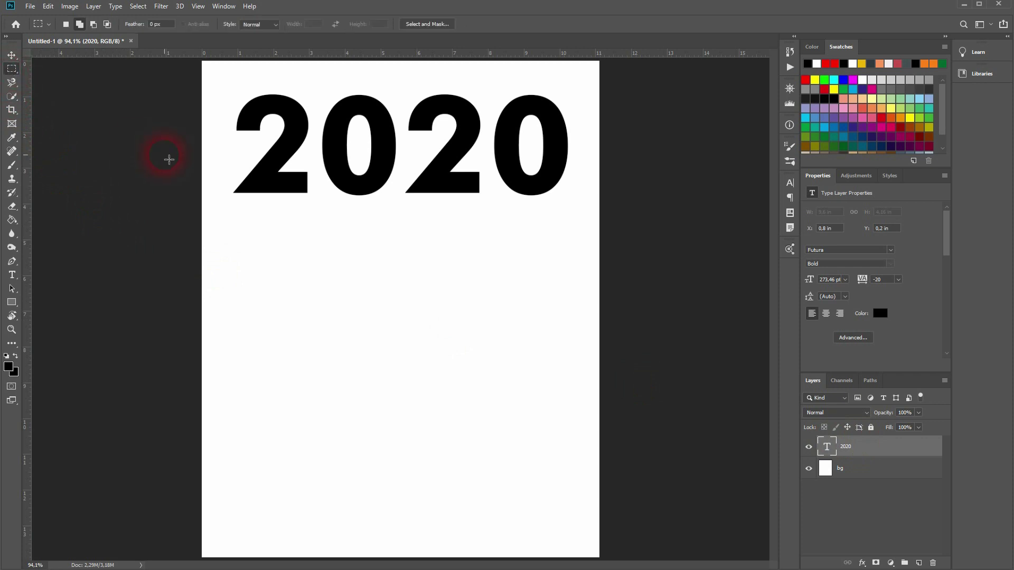
drag(231, 160, 579, 207)
click(877, 563)
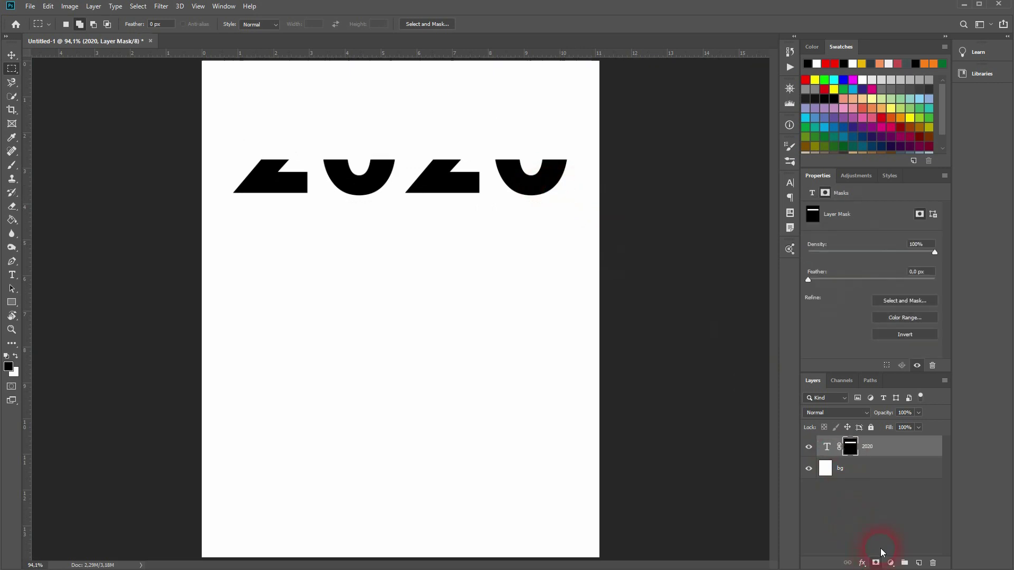
key(ctrl+i)
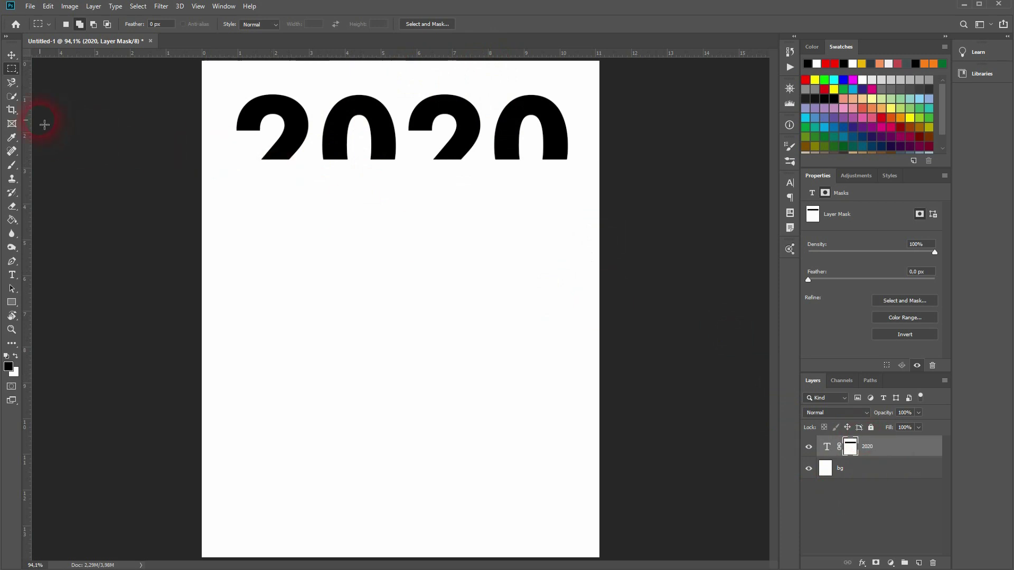
click(23, 316)
Draw a small rectangle with red fill and no stroke.
mouse_move(290, 207)
mouse_down()
mouse_move(331, 227)
mouse_move(325, 210)
mouse_move(304, 215)
mouse_up()
click(121, 24)
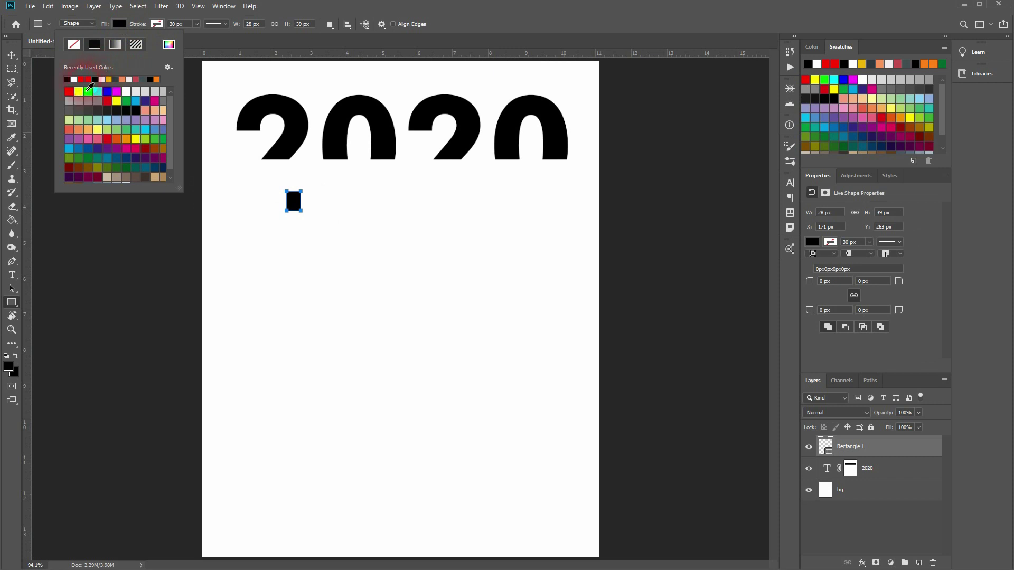
click(87, 80)
click(156, 23)
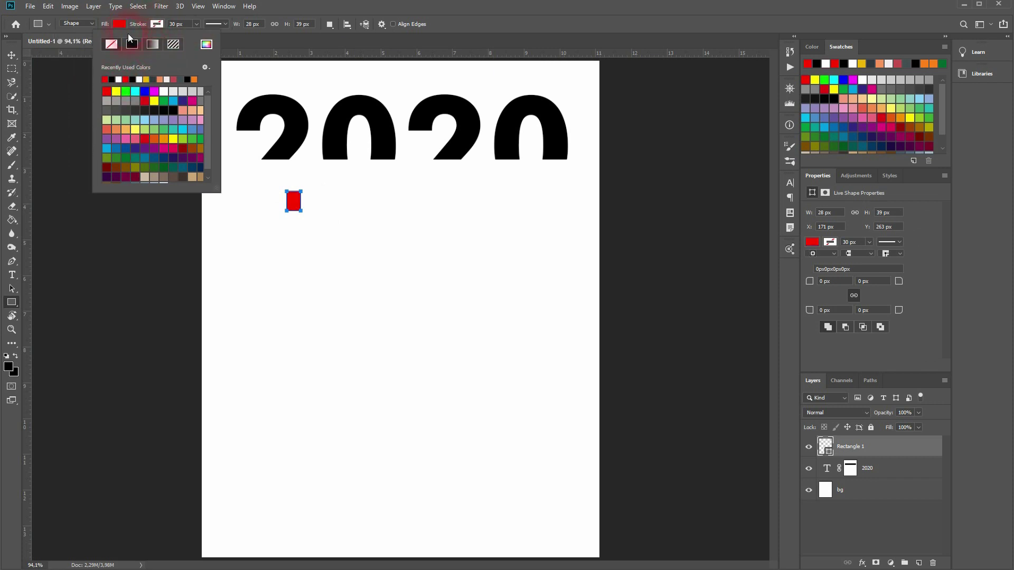
click(112, 45)
click(505, 38)
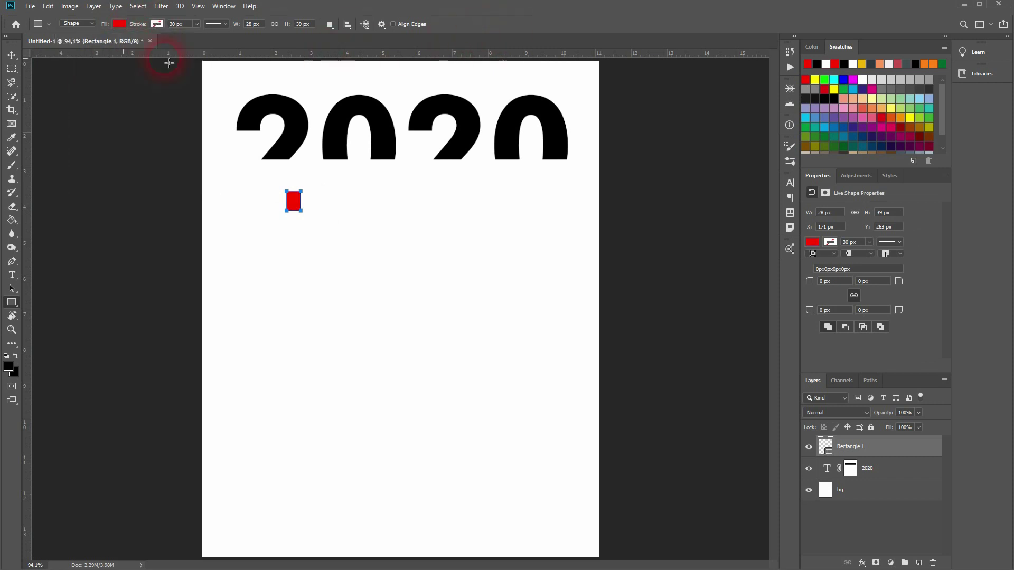
Move the red rectangle under the first '2' and shorten it to 28×33 px.
click(12, 55)
scroll(294, 181, up, 6)
drag(295, 218, 270, 162)
scroll(270, 159, up, 10)
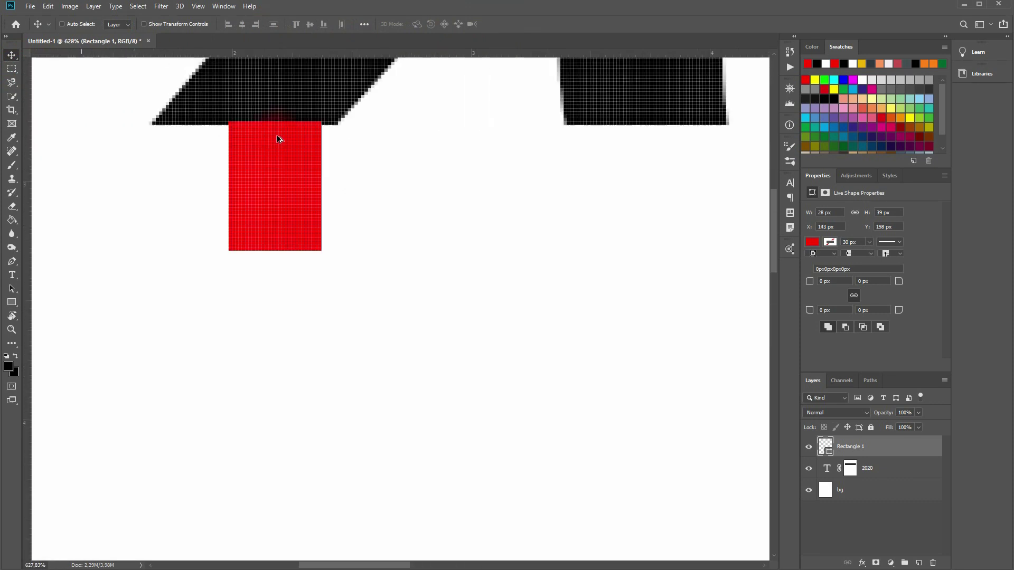
key(Down)
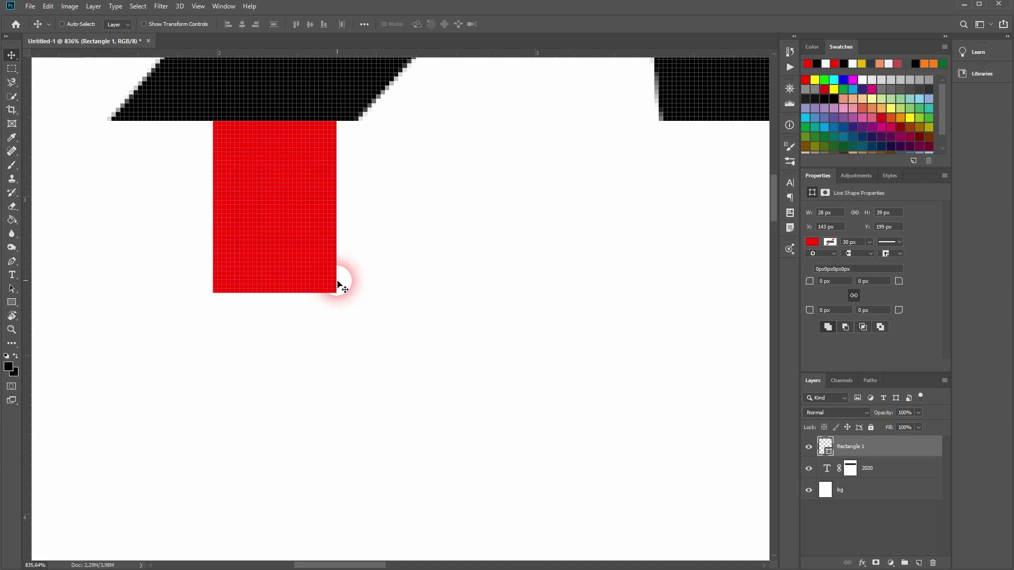
key(ctrl+t)
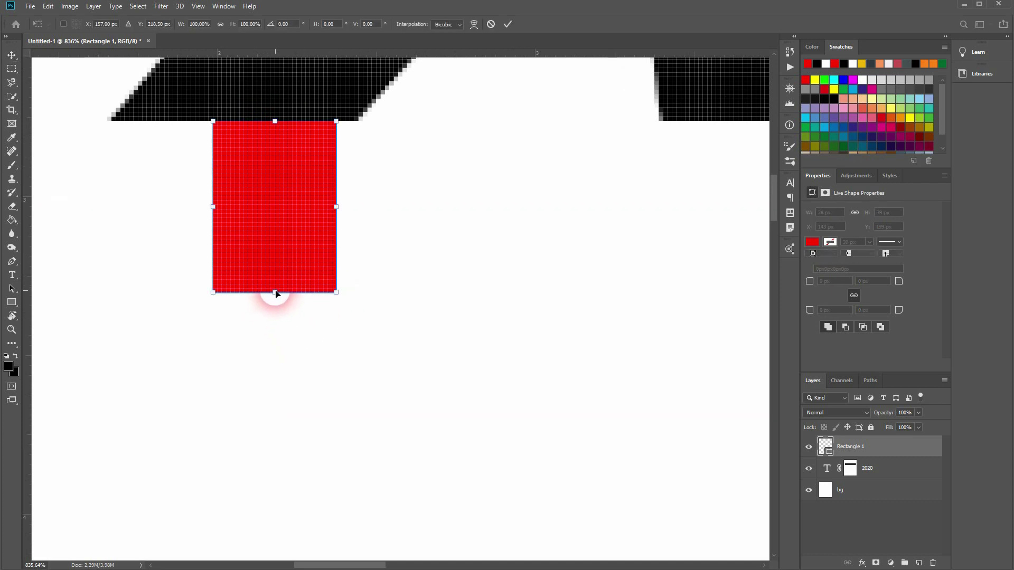
drag(274, 293, 282, 276)
key(Return)
key(ctrl+0)
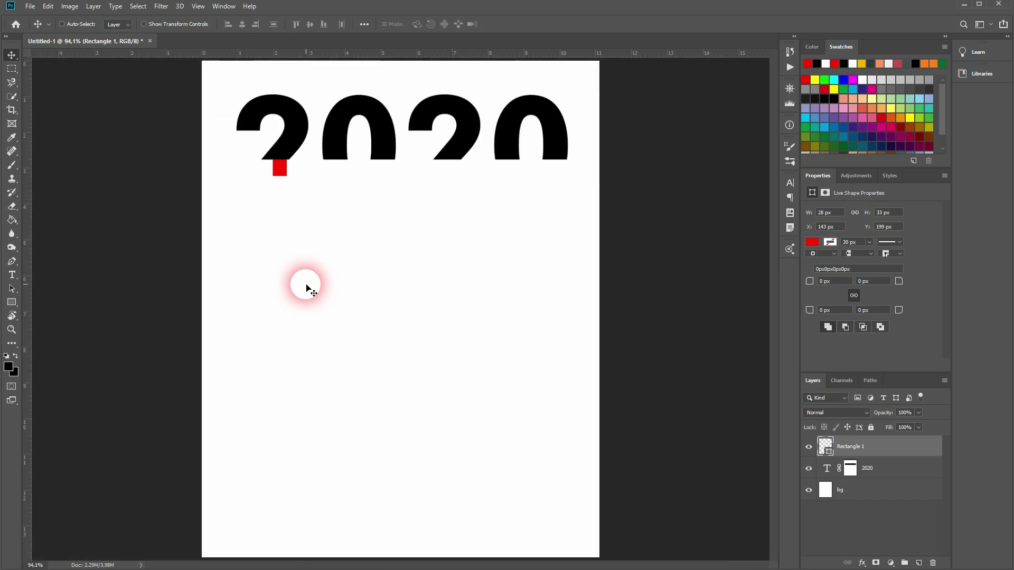
Alt-drag a copy of the 2020 layer down and nudge it up directly beneath the red rectangle.
click(894, 473)
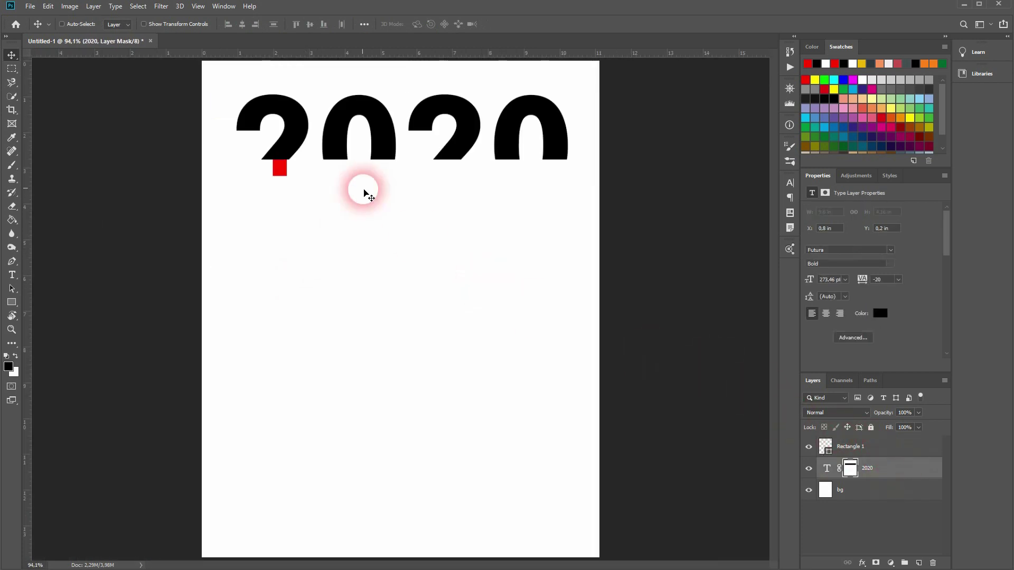
drag(303, 131, 303, 211)
scroll(301, 209, up, 6)
key(Up)
key(Up)
key(Up)
key(Up)
key(Up)
key(Up)
key(Up)
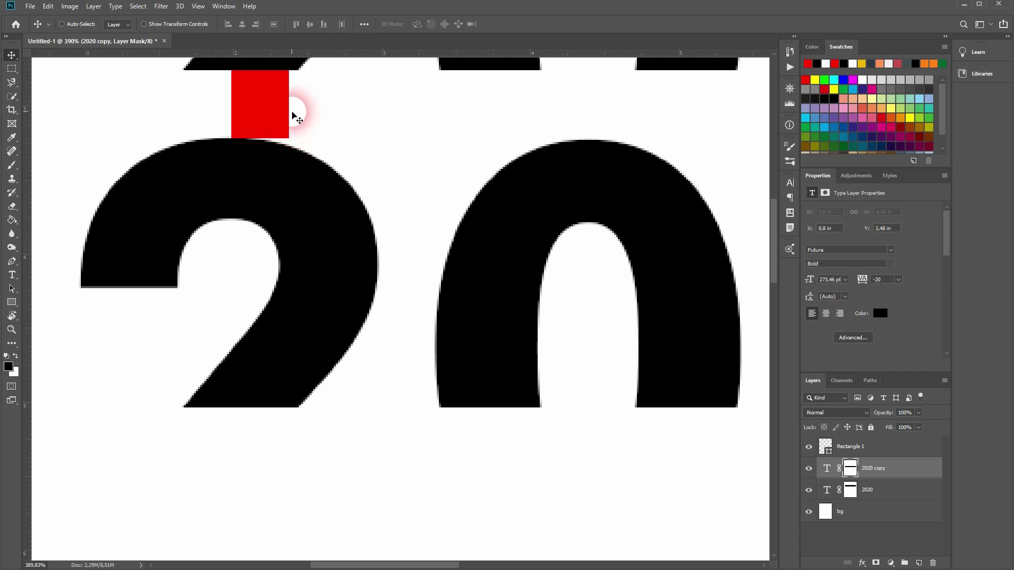
key(ctrl+0)
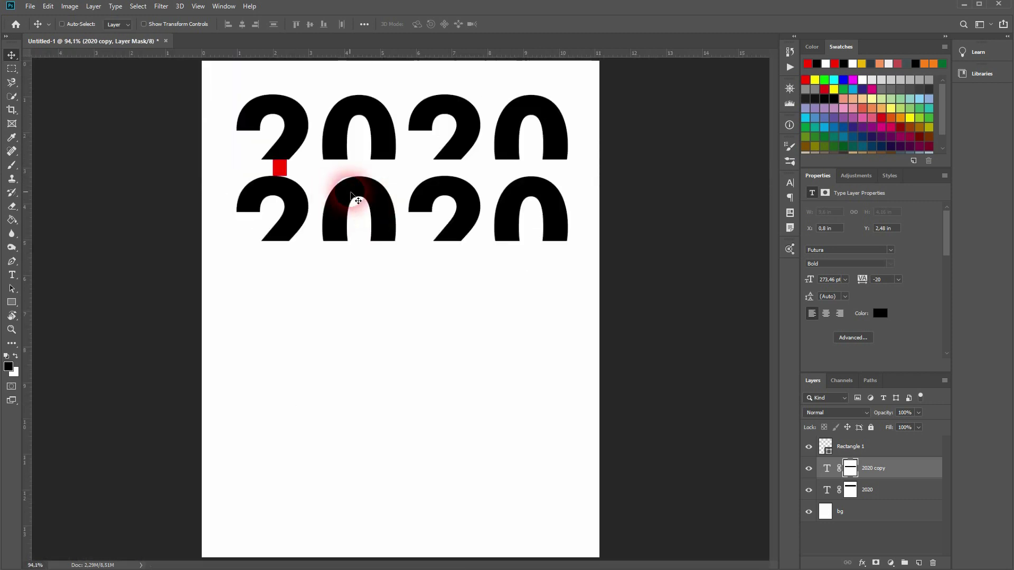
key(Up)
key(Up)
key(Up)
key(Up)
key(Up)
key(Up)
key(Up)
key(Up)
key(Up)
key(Up)
key(Up)
key(Up)
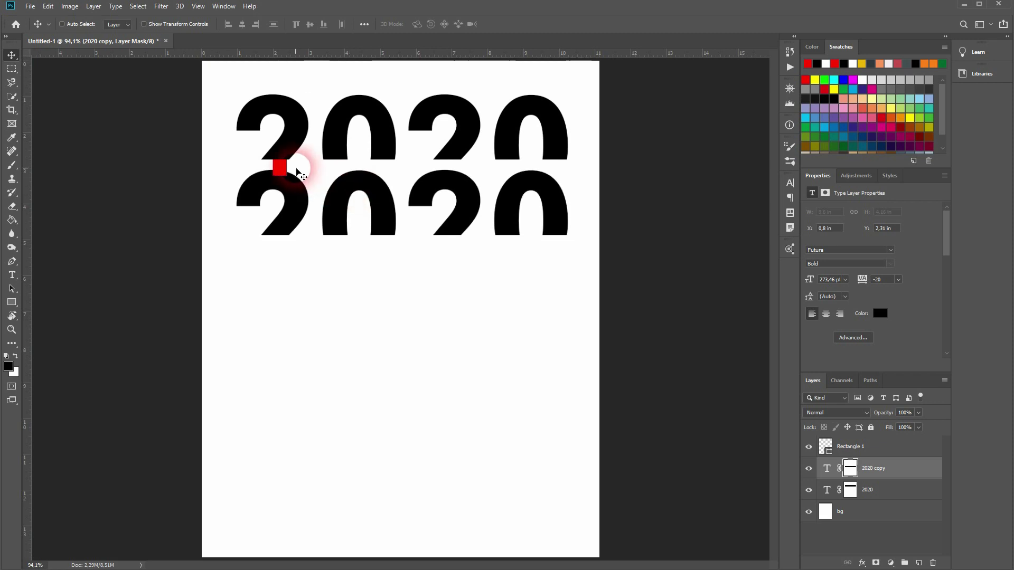
scroll(280, 167, up, 10)
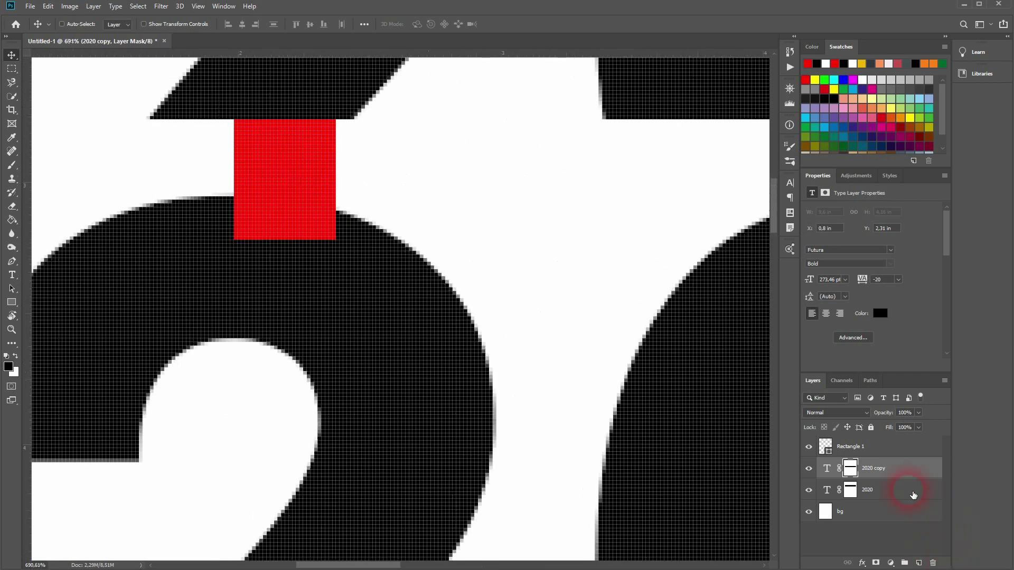
Move Rectangle 1 up into the gap and shorten it to 28×21 px between the two rows.
click(896, 452)
key(ctrl+t)
click(314, 273)
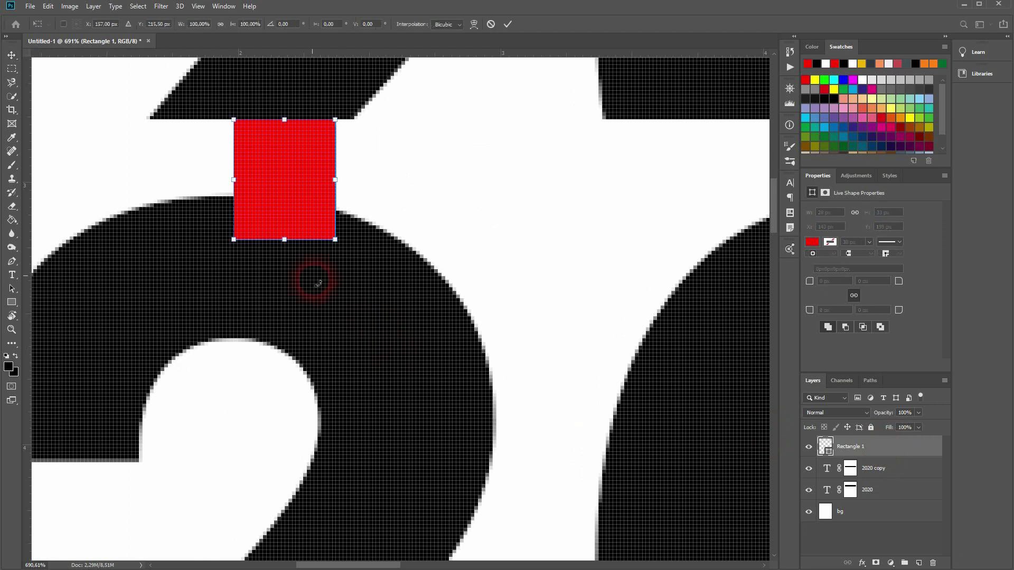
drag(292, 244, 246, 245)
click(285, 265)
click(284, 88)
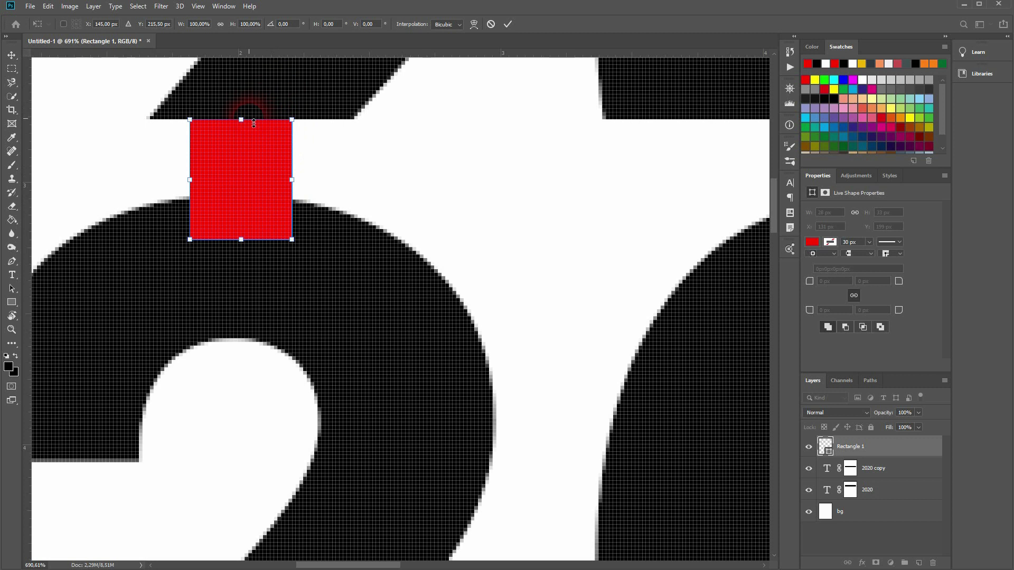
mouse_move(253, 123)
mouse_down()
mouse_move(249, 154)
mouse_move(249, 125)
mouse_up()
drag(247, 247, 250, 201)
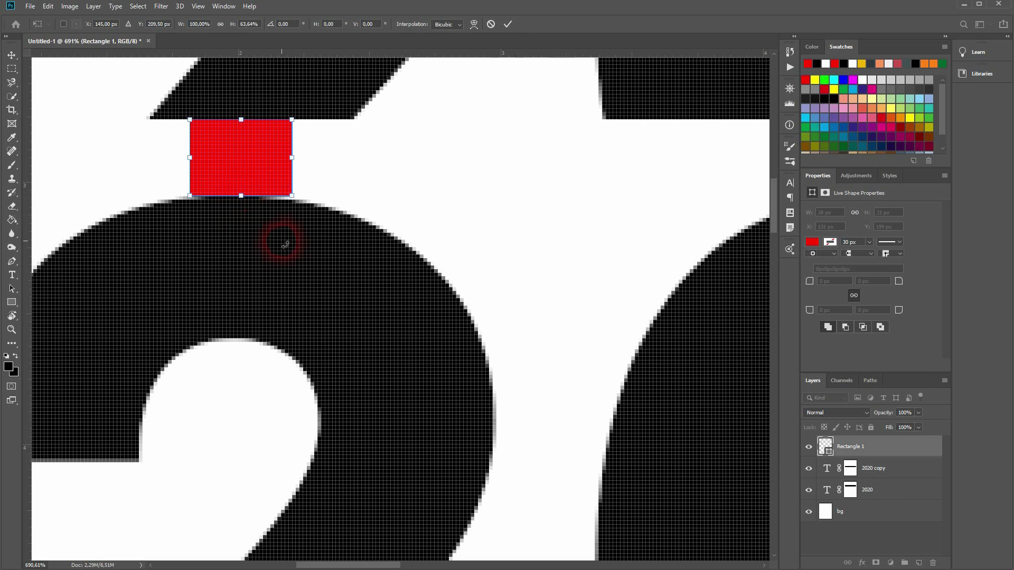
key(Return)
drag(353, 221, 352, 238)
Alt-drag the second 2020 row with its red bar down to form a third row, nudging the bar up a pixel.
key(ctrl+0)
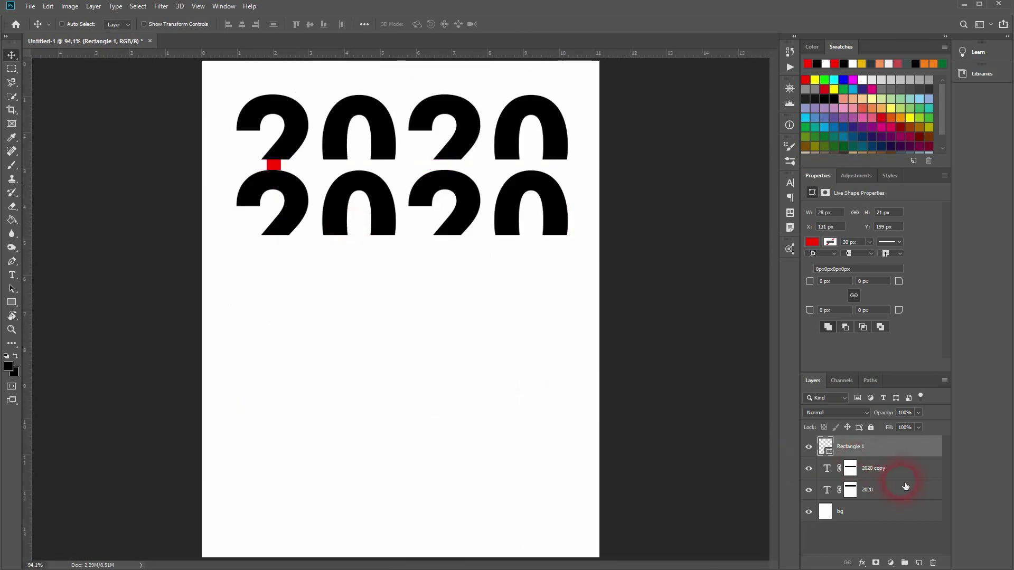
drag(874, 453, 884, 477)
shift+click(879, 448)
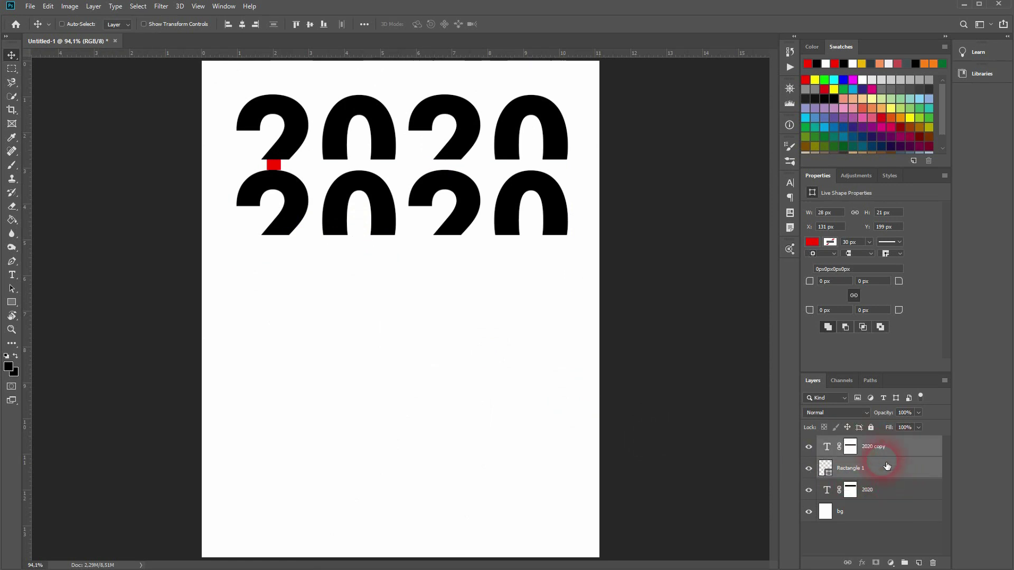
drag(298, 207, 299, 281)
scroll(299, 280, up, 5)
scroll(288, 223, up, 4)
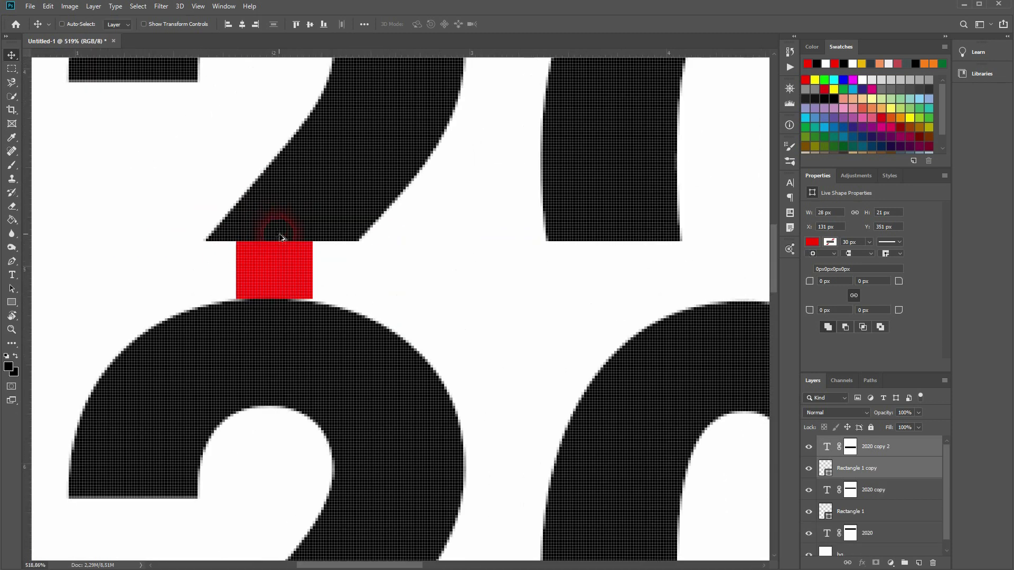
key(Up)
scroll(311, 288, down, 9)
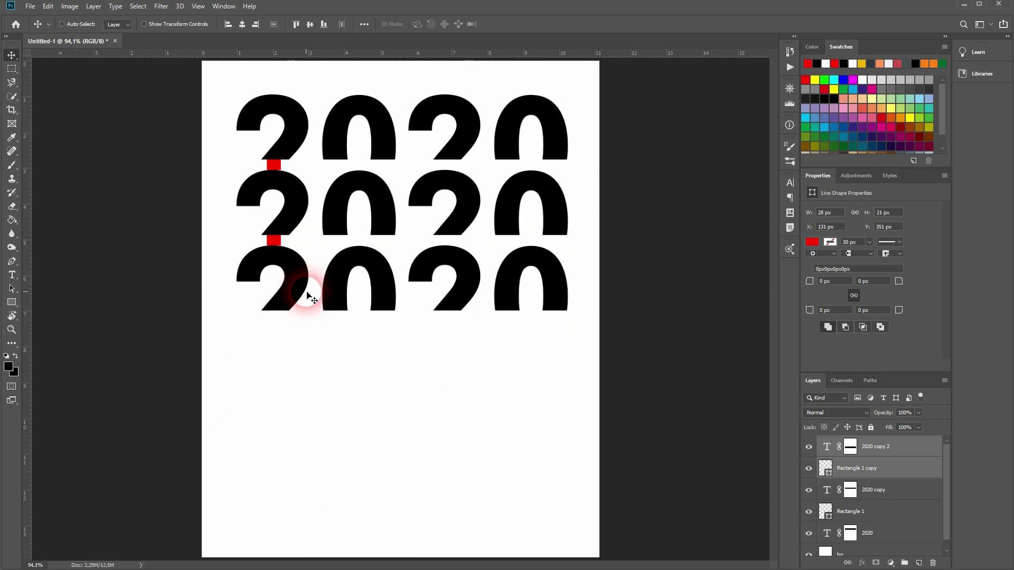
Copy the row and red bar down three more times to make rows four, five and six.
drag(296, 290, 298, 366)
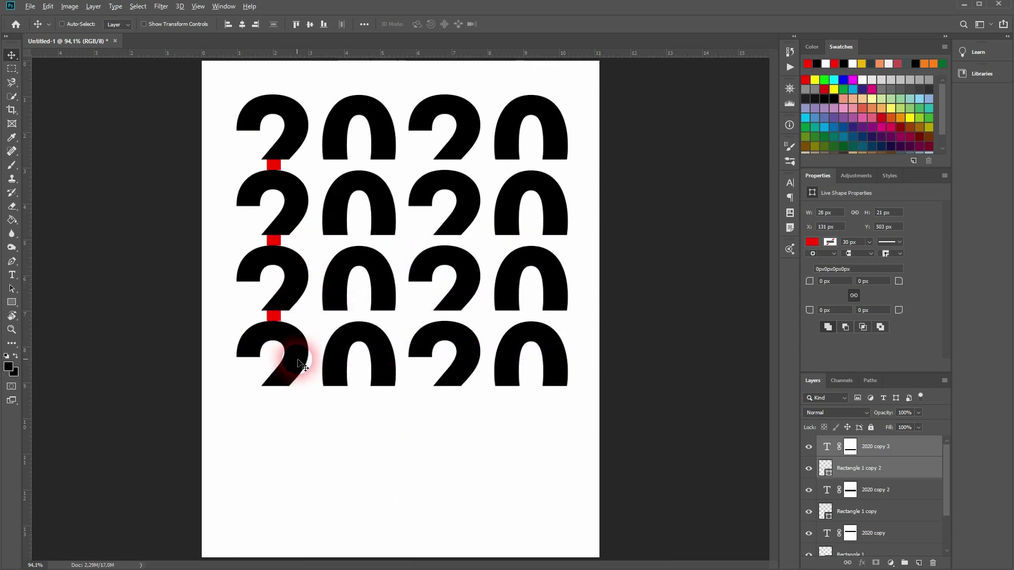
drag(298, 363, 293, 436)
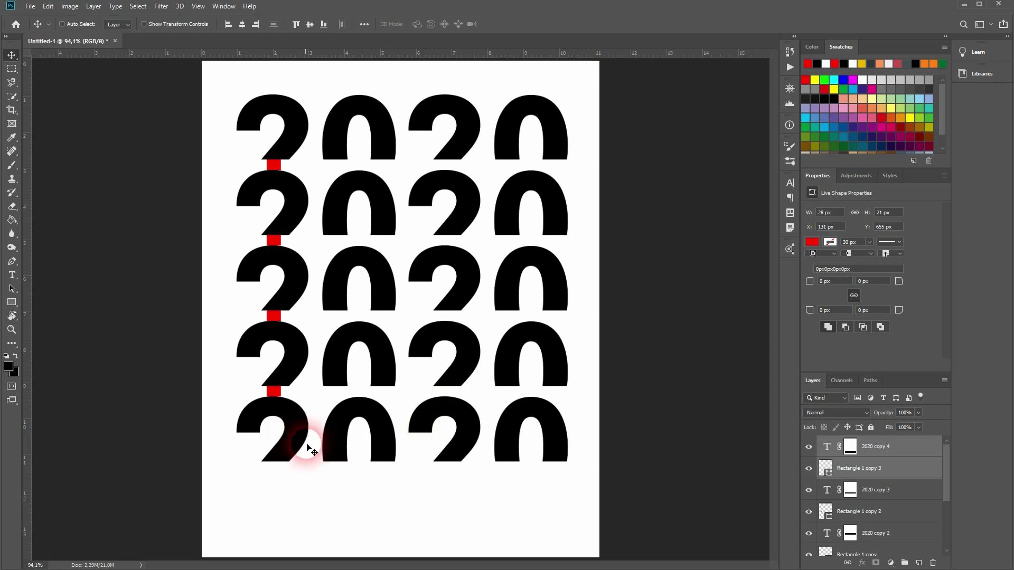
drag(299, 439, 297, 512)
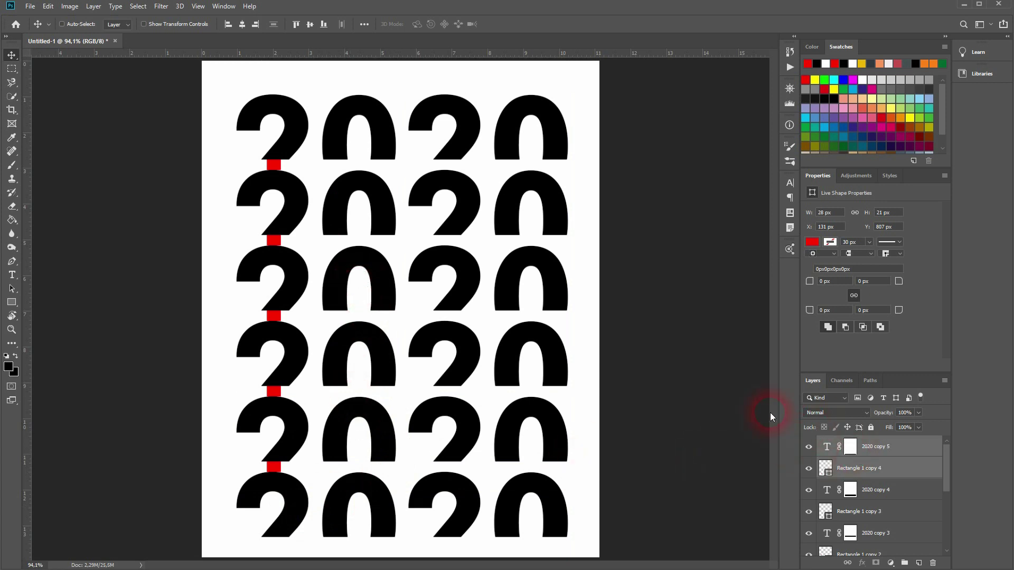
Select all six 2020 row and red bar layers and drag the stack up toward the top edge.
click(909, 447)
scroll(904, 464, down, 5)
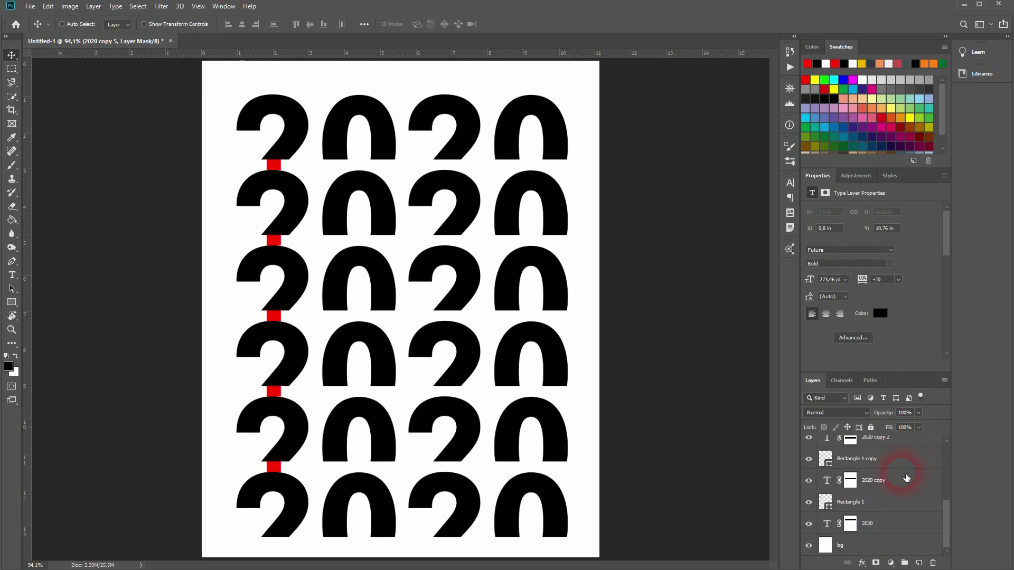
shift+click(908, 537)
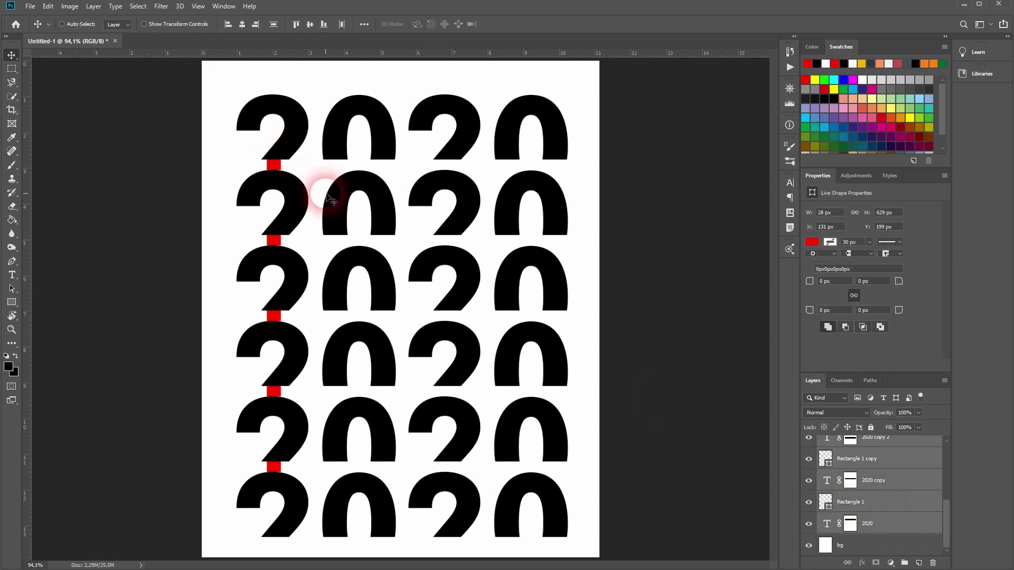
drag(349, 165, 411, 285)
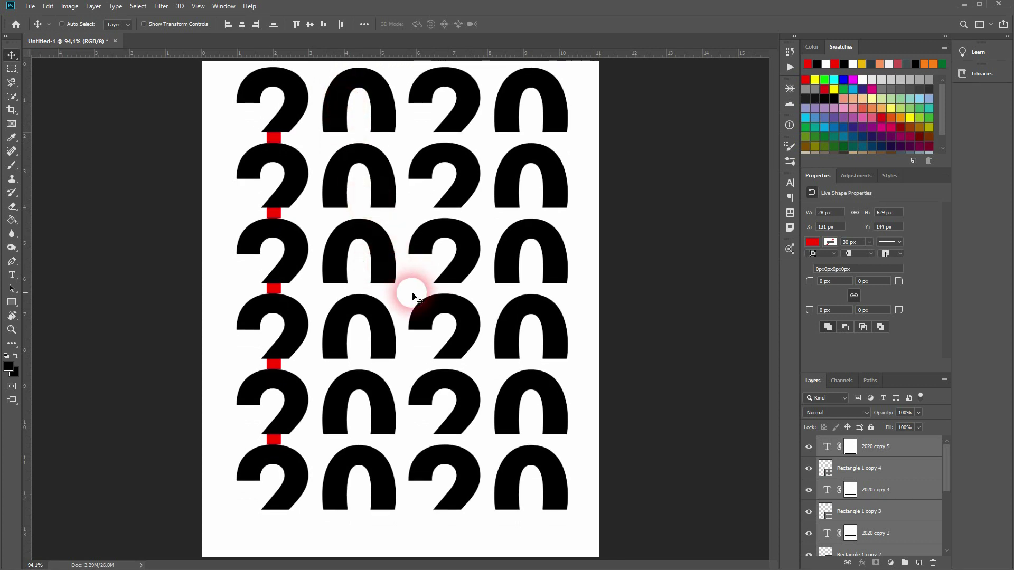
click(639, 430)
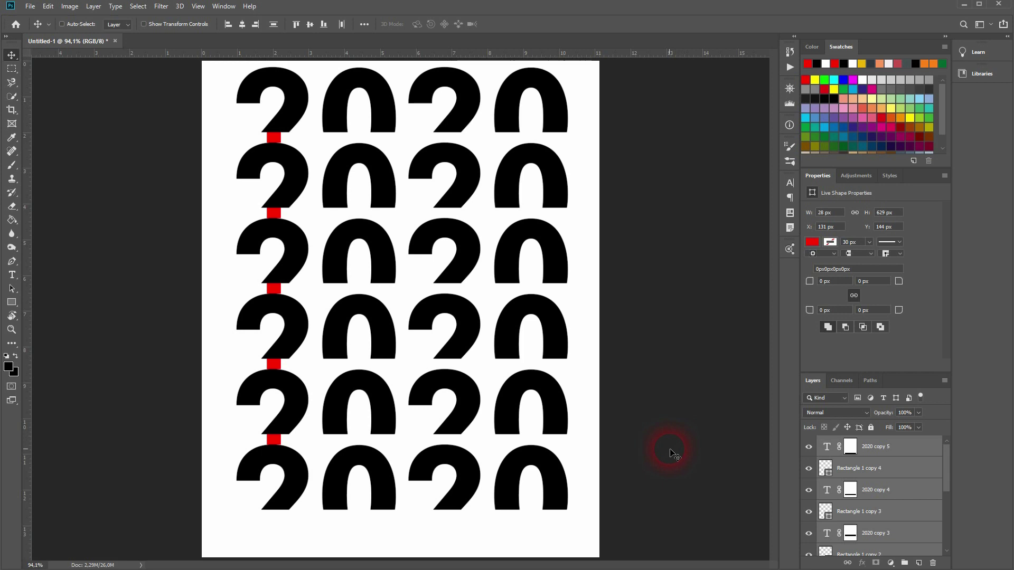
click(896, 455)
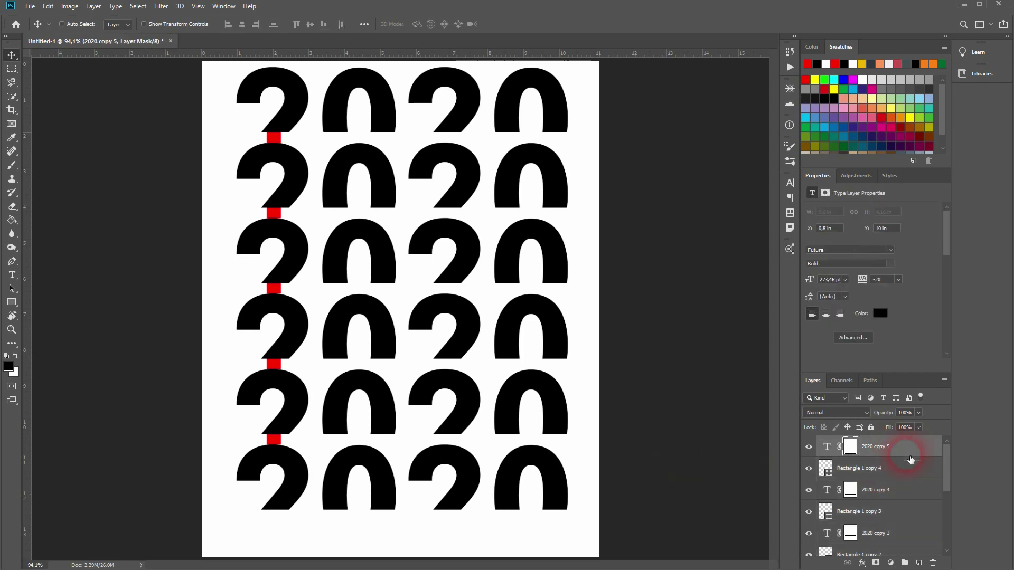
click(710, 502)
Delete the bottom row's layer mask so its 2020 shows in full.
click(808, 447)
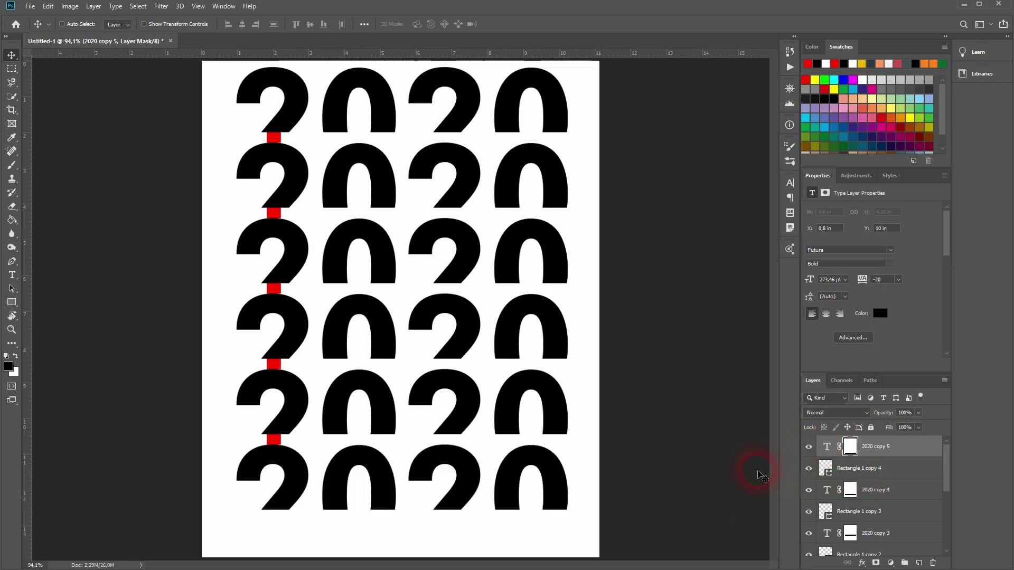
right_click(854, 445)
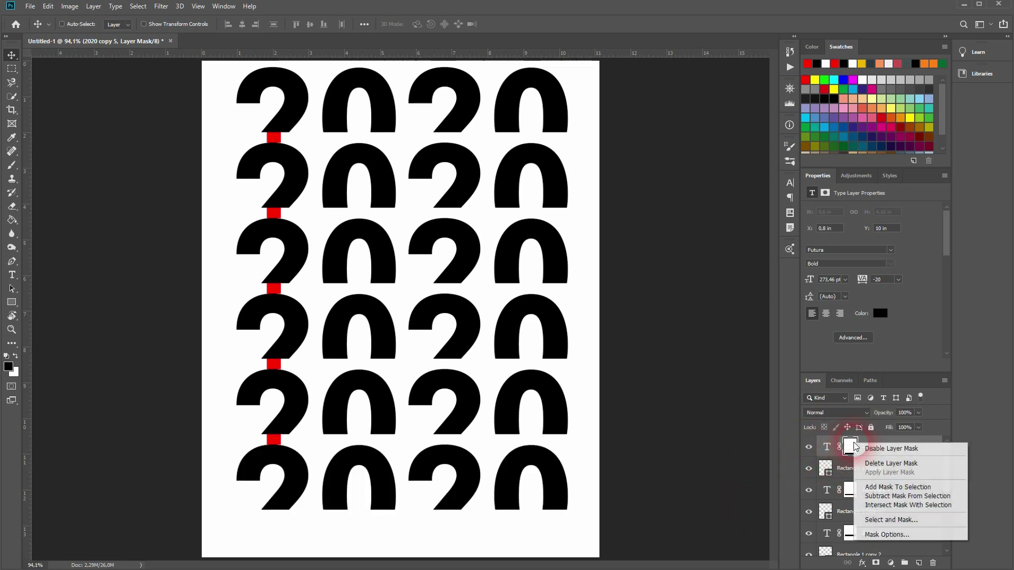
click(893, 463)
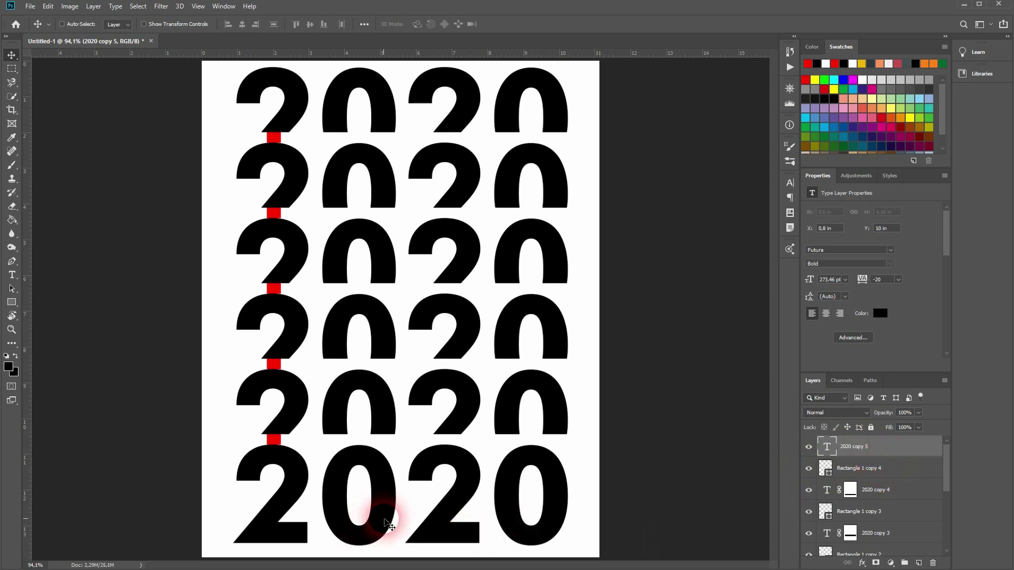
Recolour the bottom row's text to dark red #a92626.
click(885, 317)
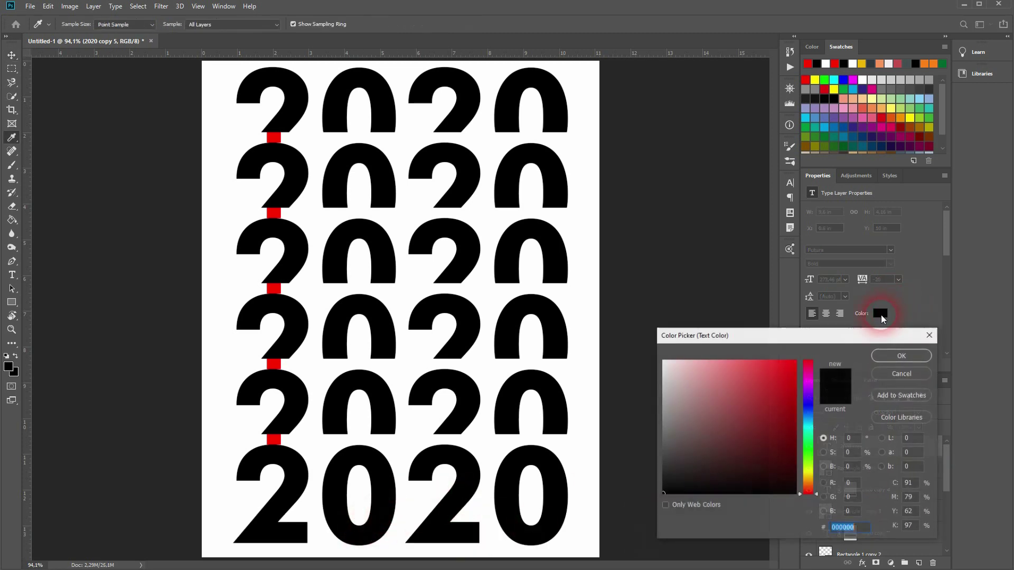
click(766, 392)
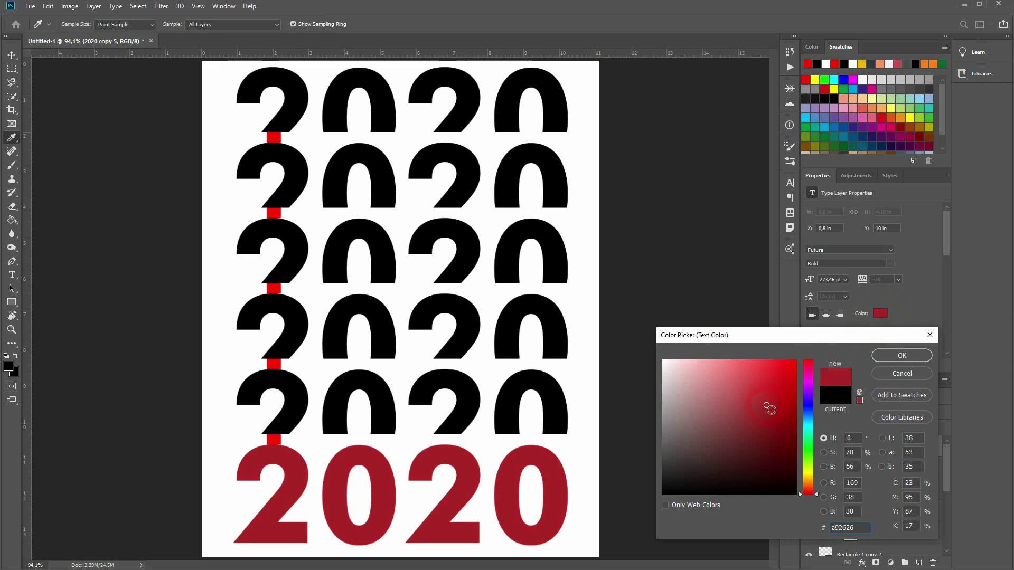
click(766, 404)
click(902, 356)
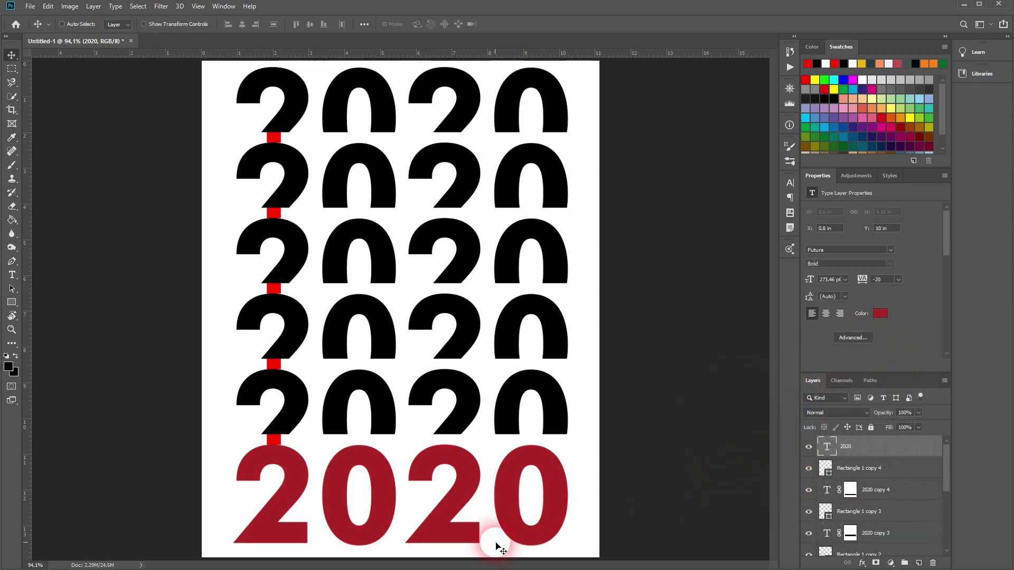
Change the bottom row's last 0 to 1 so it reads '2021'.
double_click(500, 543)
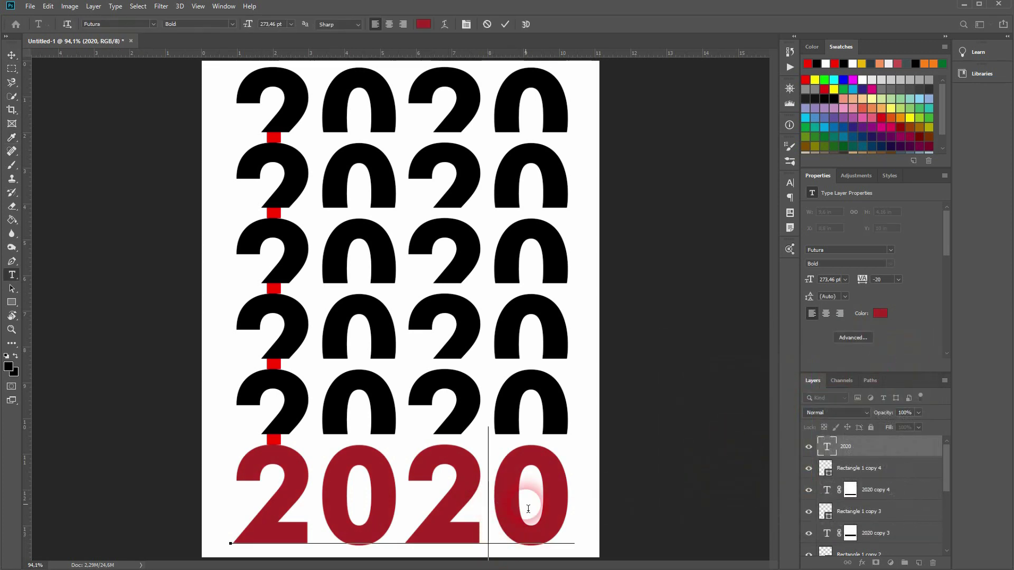
key(BackSpace)
text(1)
click(11, 55)
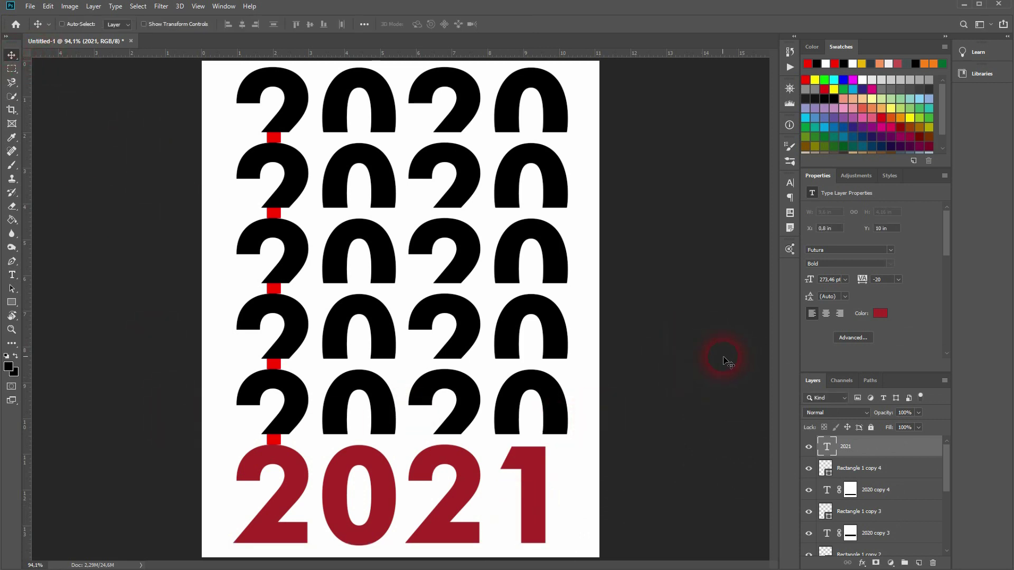
click(890, 476)
key(Delete)
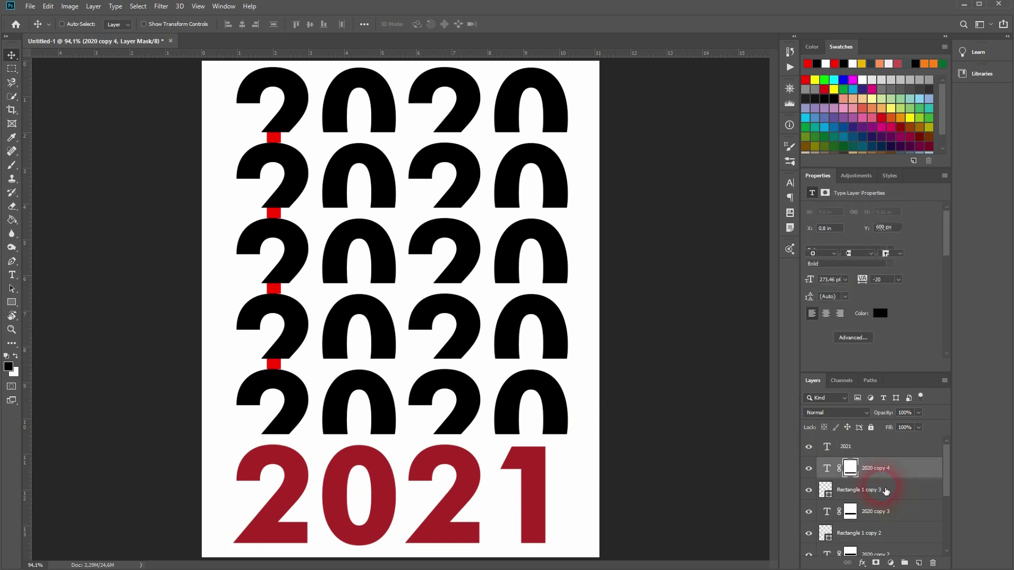
click(888, 490)
key(Delete)
click(886, 512)
key(Delete)
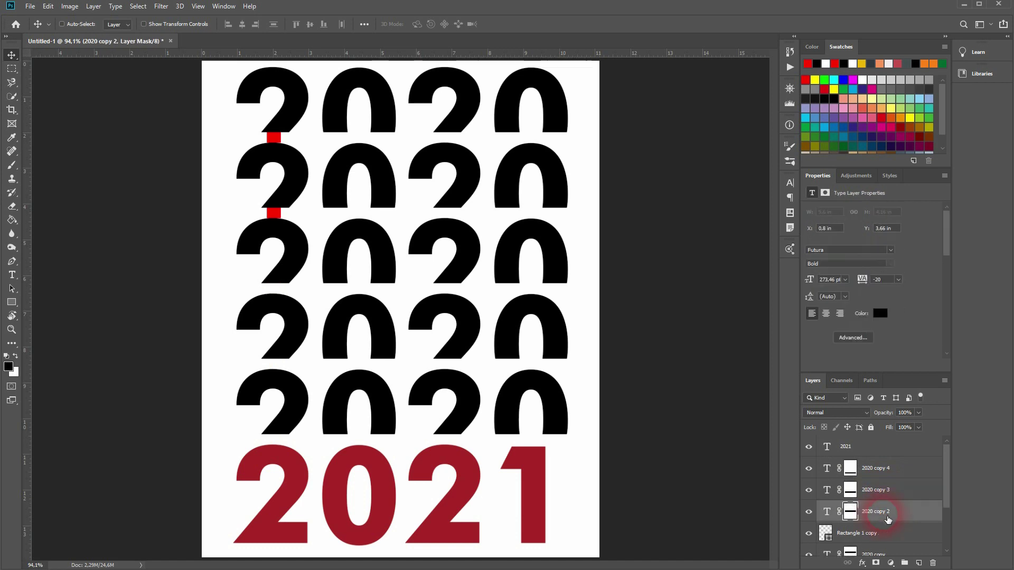
click(882, 534)
key(Delete)
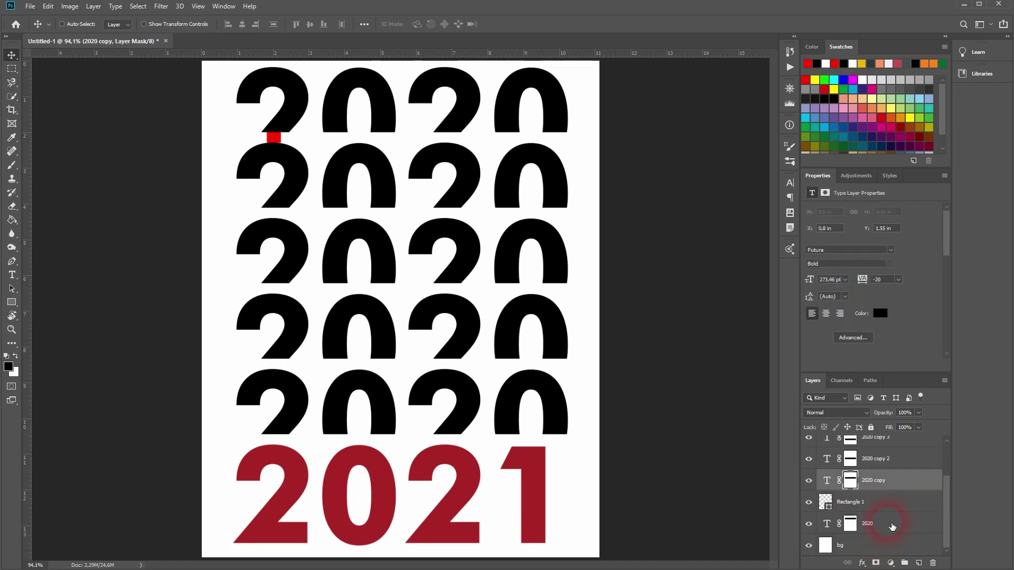
click(882, 506)
key(Delete)
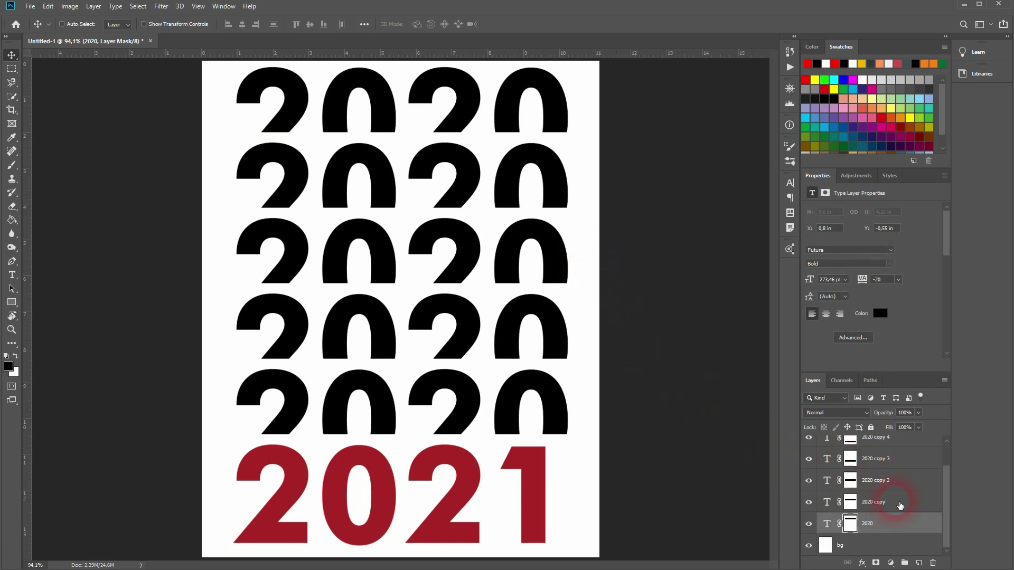
scroll(900, 512, up, 2)
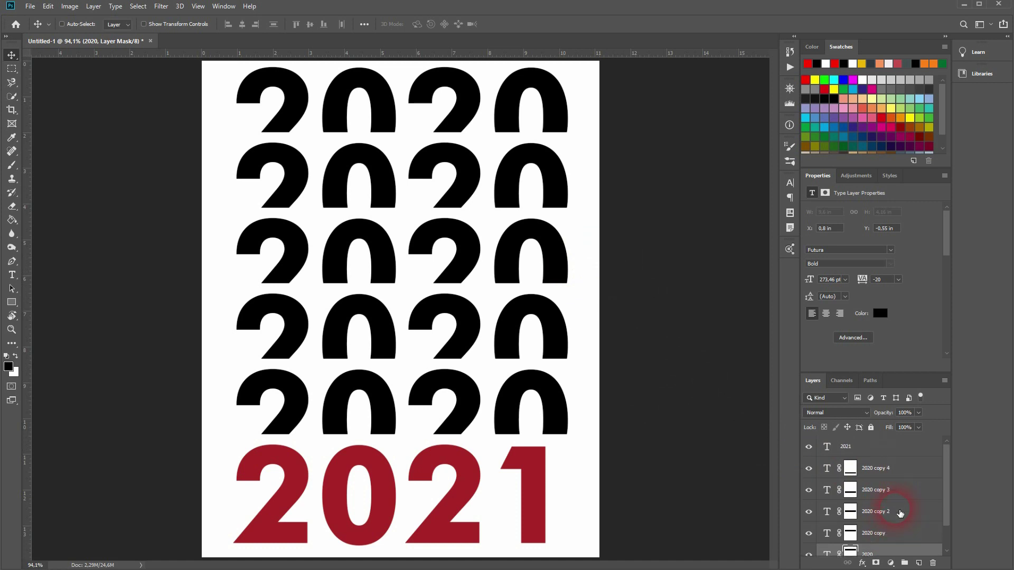
click(900, 474)
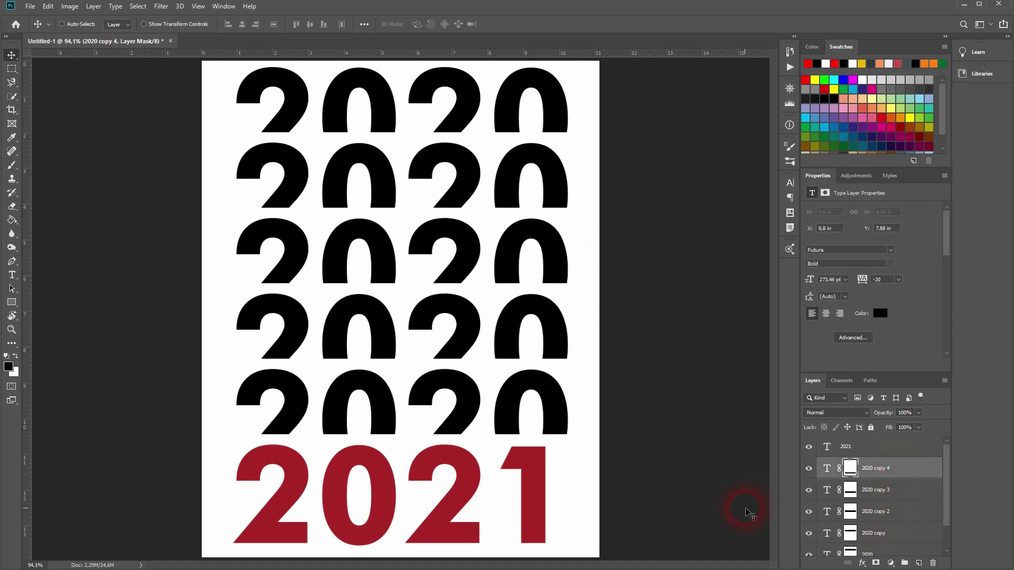
scroll(891, 509, down, 2)
click(890, 524)
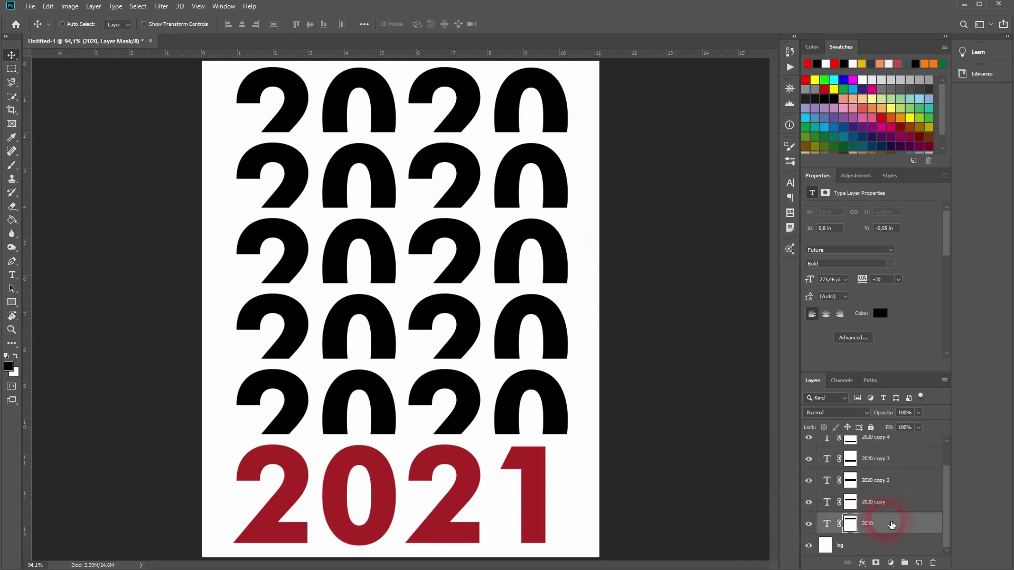
key(Delete)
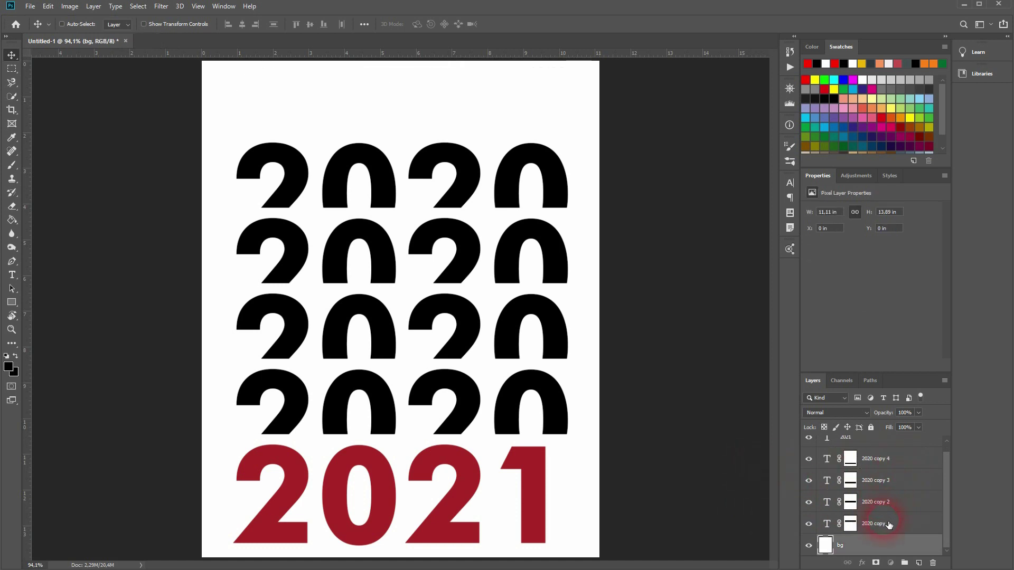
click(890, 524)
shift+click(882, 453)
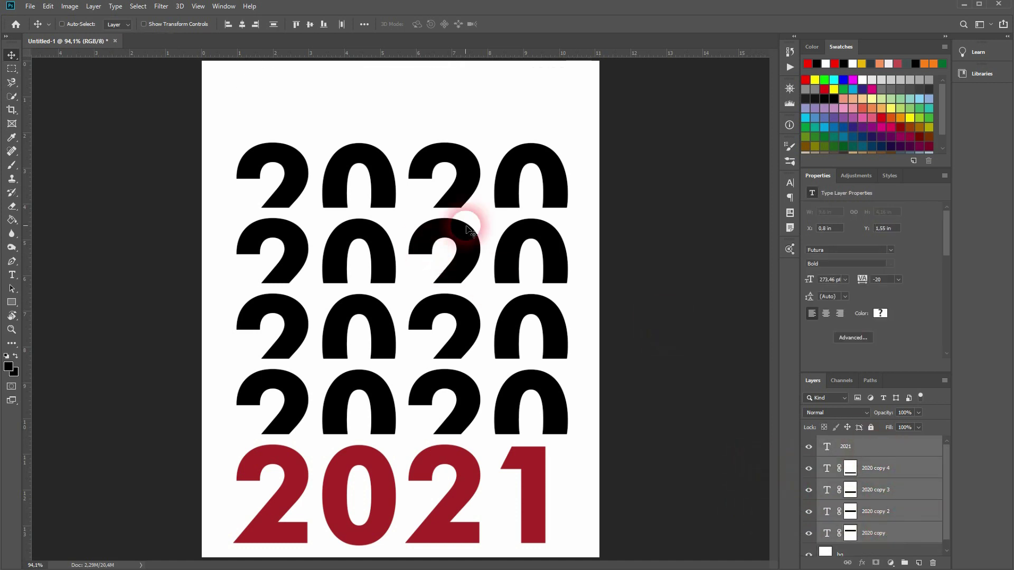
key(ctrl+g)
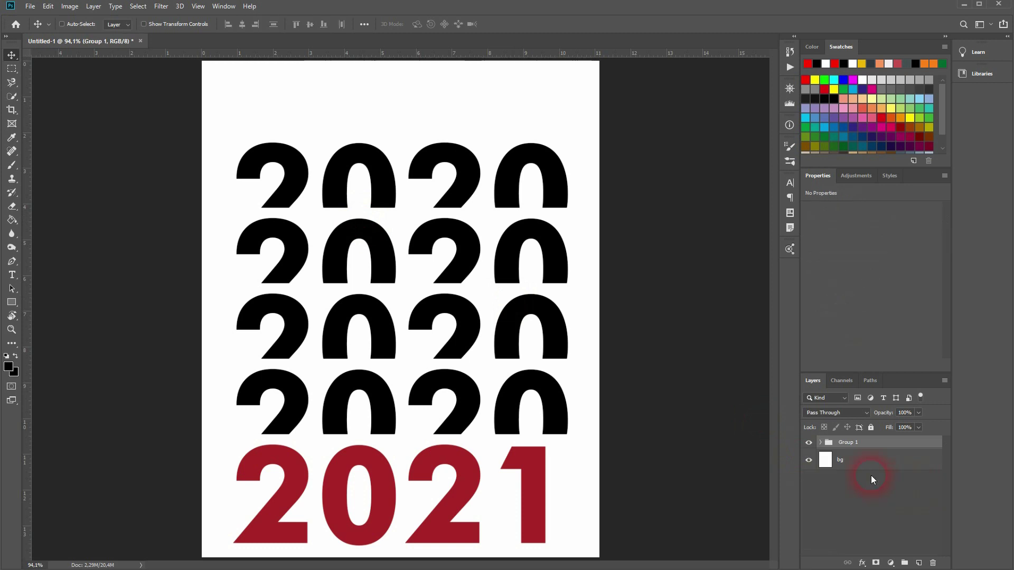
click(808, 442)
click(813, 444)
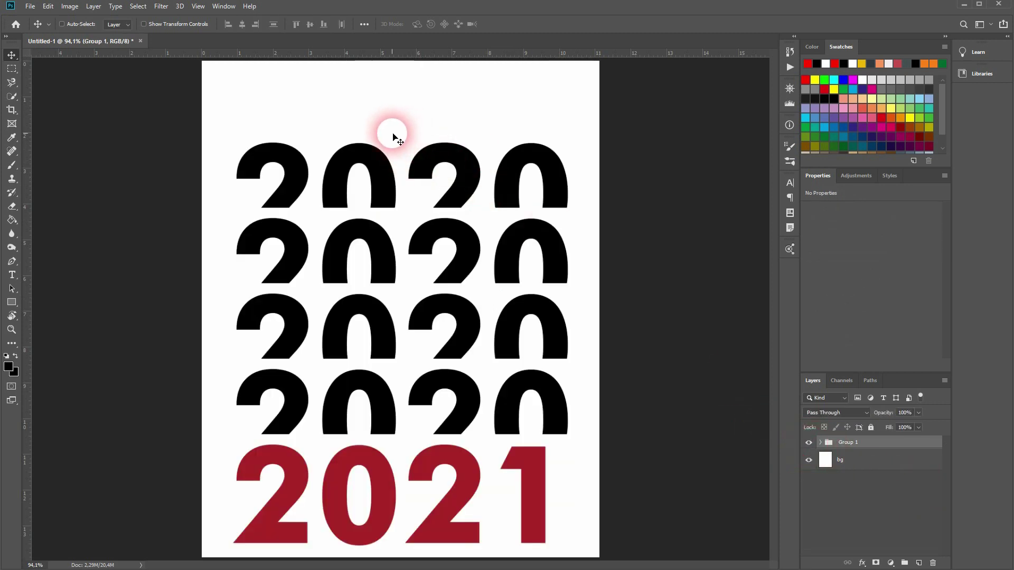
scroll(388, 140, up, 2)
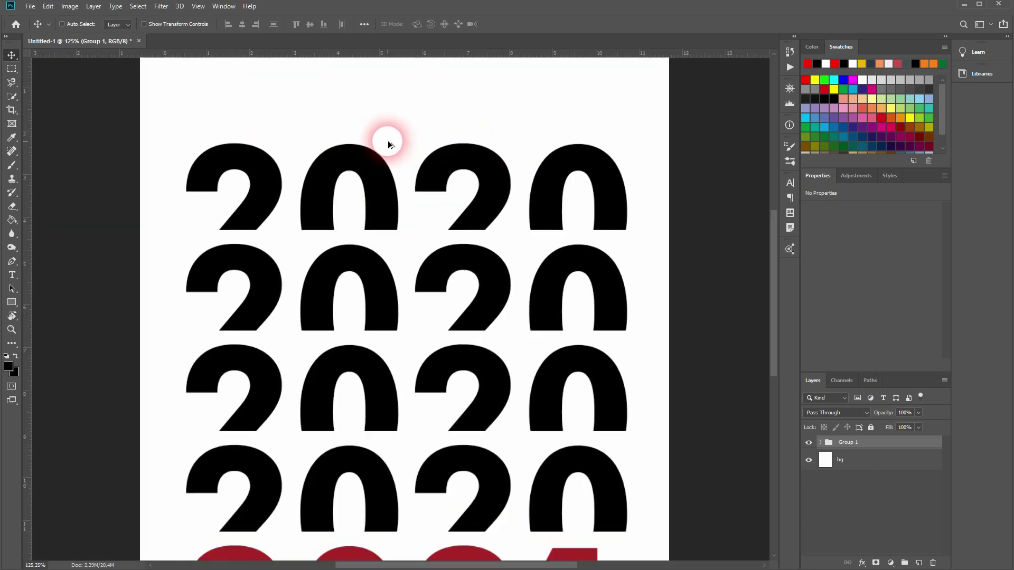
scroll(362, 176, up, 2)
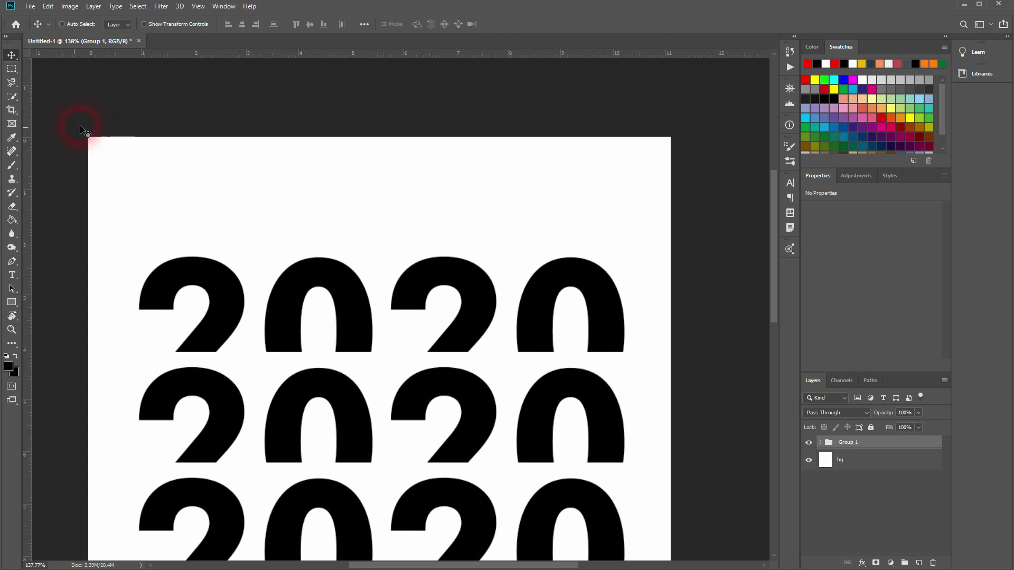
Type the first name as a new text line at the poster's top-left.
click(12, 275)
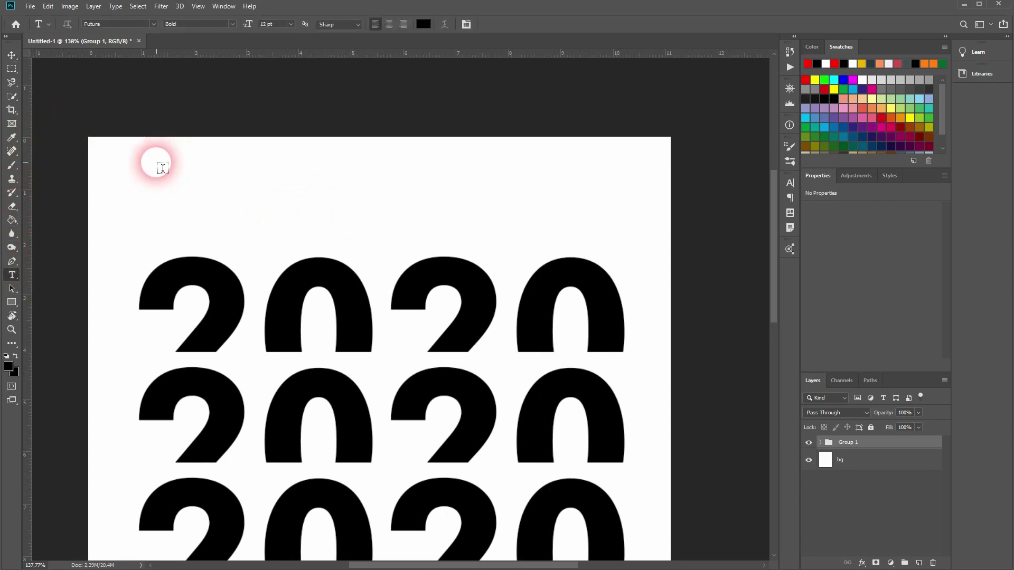
click(157, 161)
text(MICHAEL)
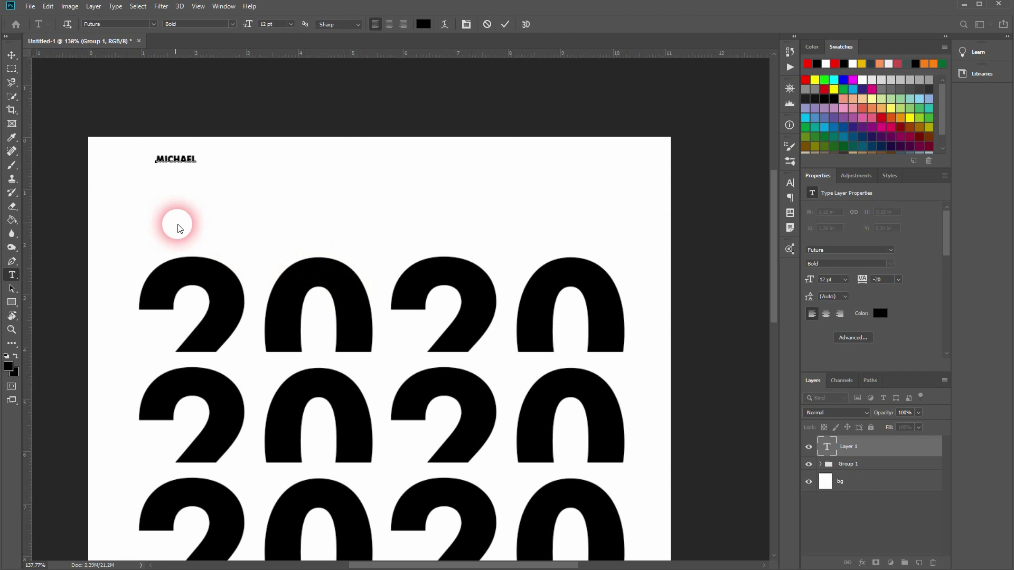
click(157, 198)
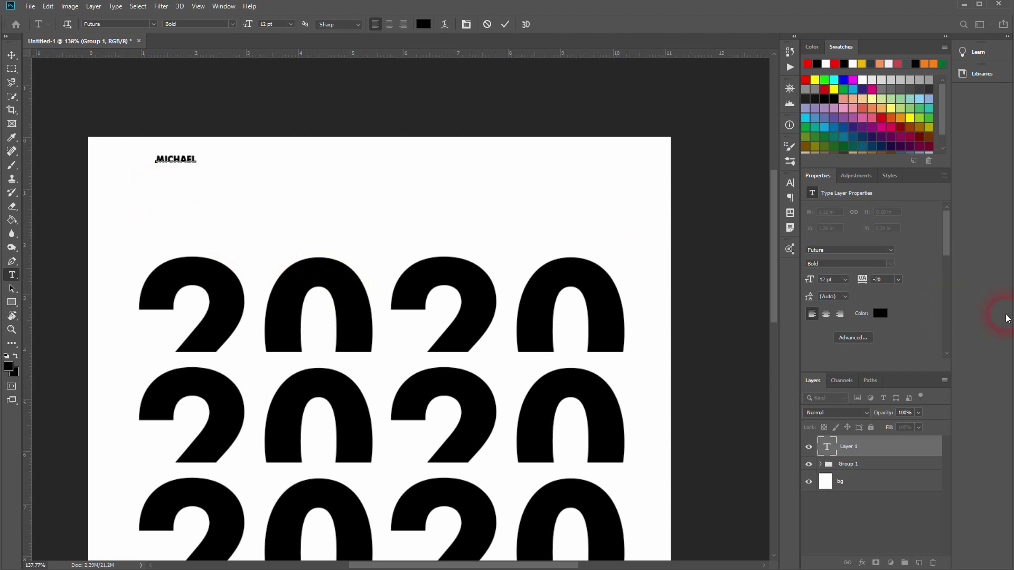
click(879, 446)
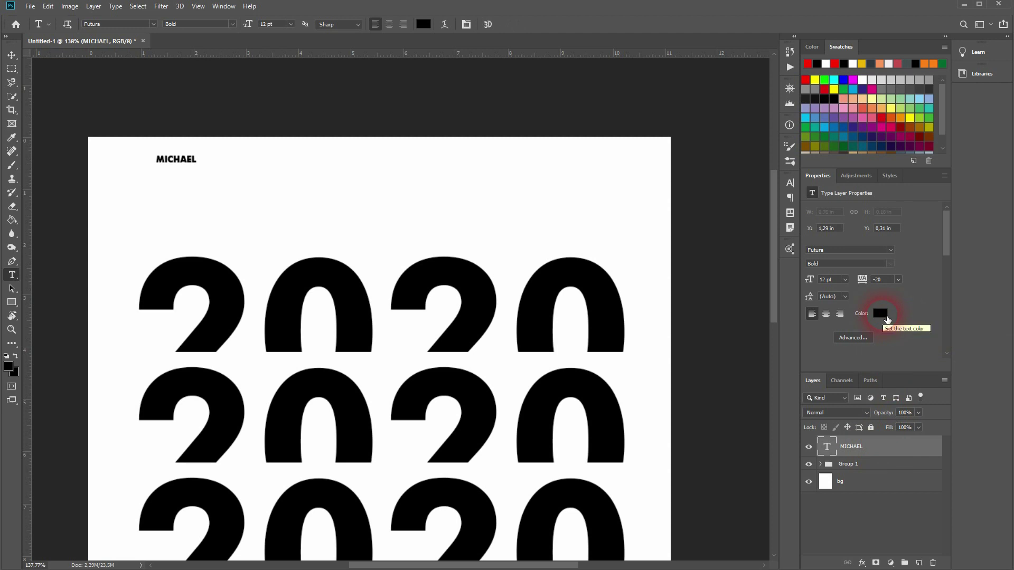
Colour the first name red by sampling the red 2021 digits.
click(880, 314)
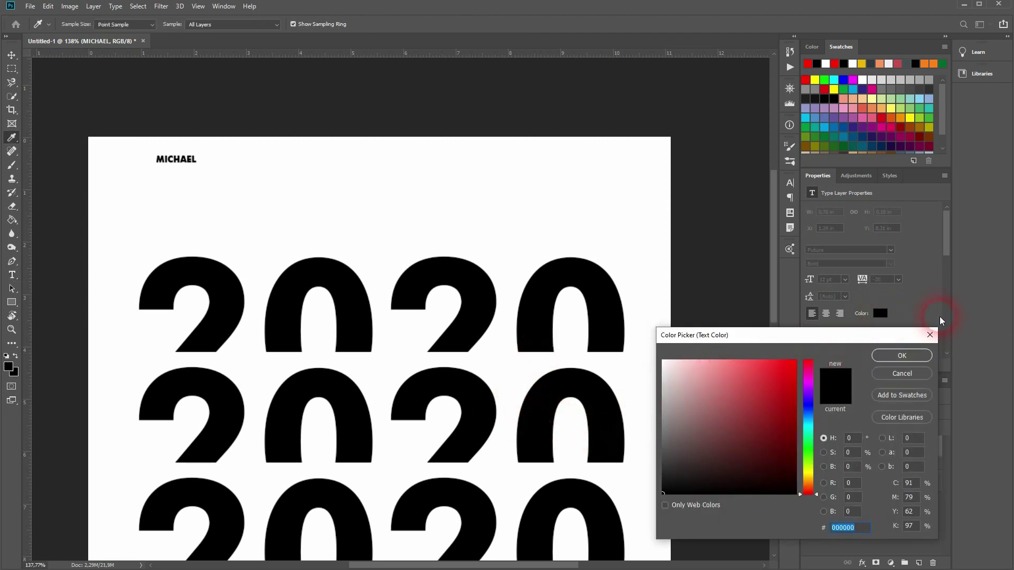
click(899, 374)
drag(396, 452, 407, 63)
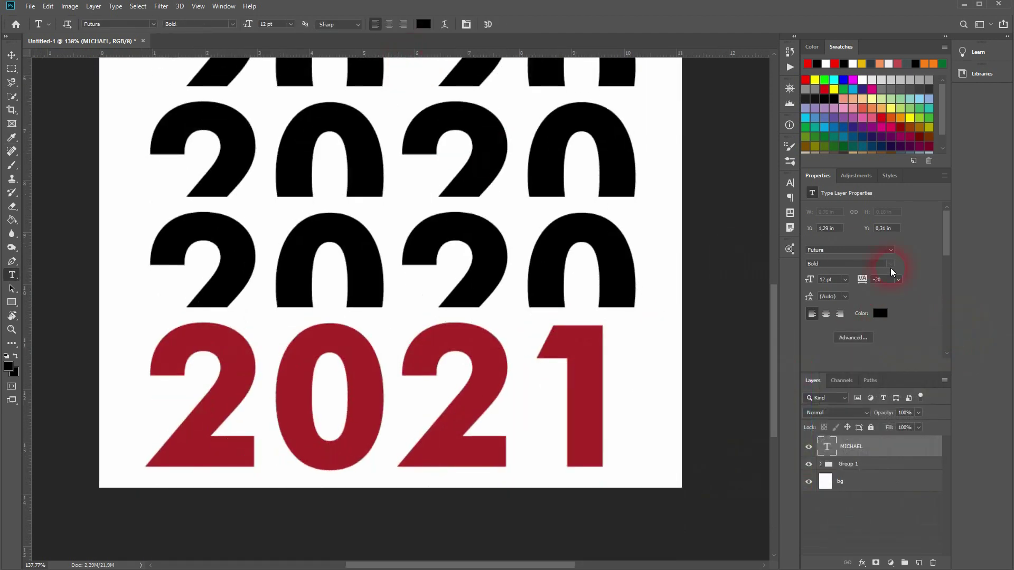
click(887, 319)
click(479, 403)
click(906, 351)
click(812, 316)
scroll(516, 378, up, 10)
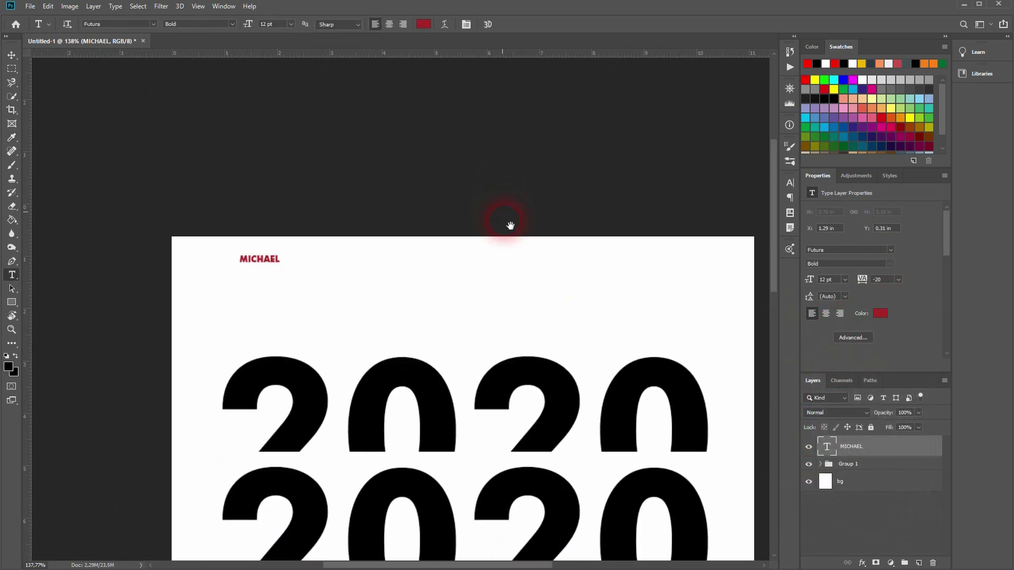
Type the last name on a second text line and colour it black (000000).
click(248, 295)
text(BRIG)
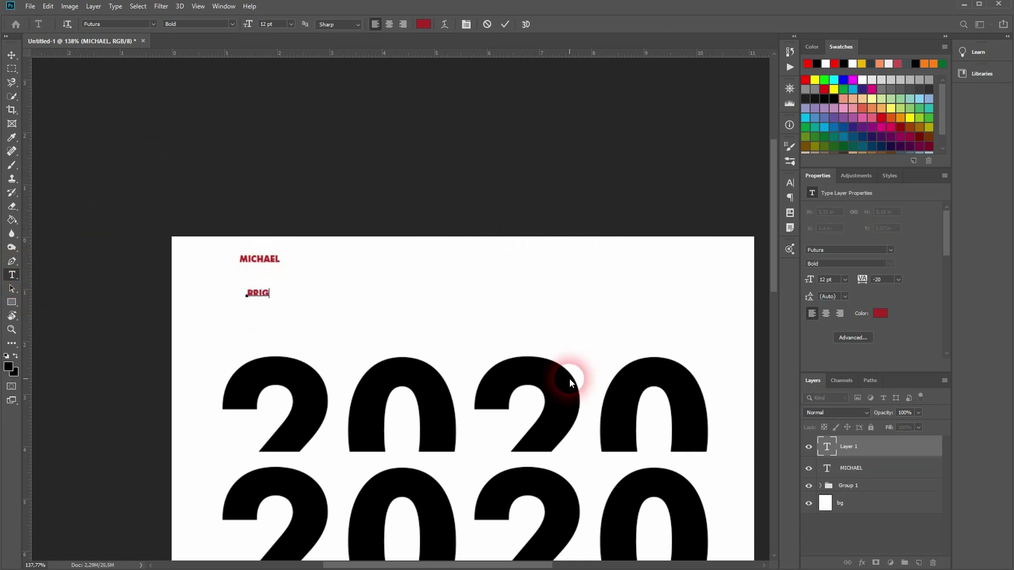
click(905, 450)
click(882, 314)
text(000000)
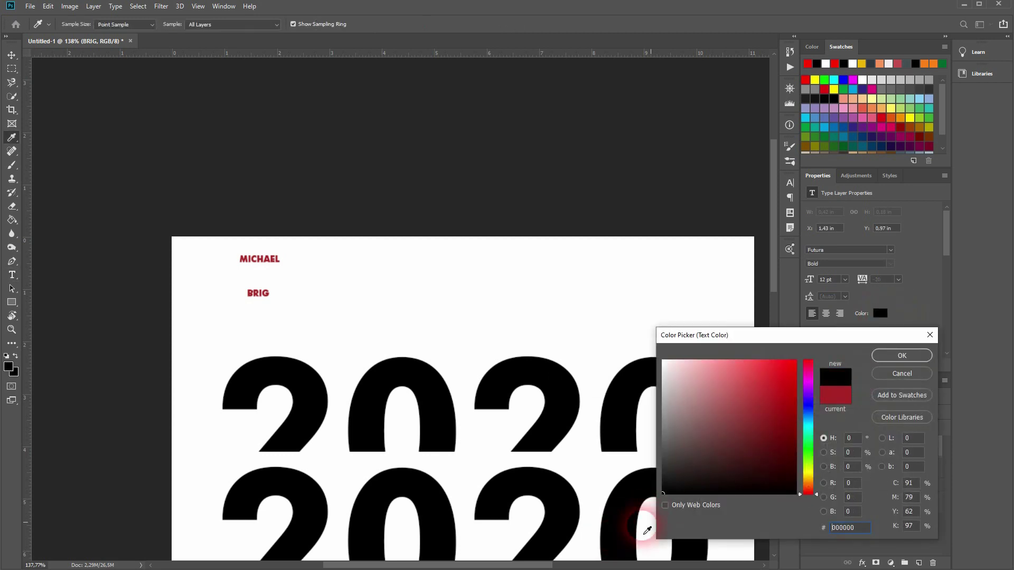
click(907, 354)
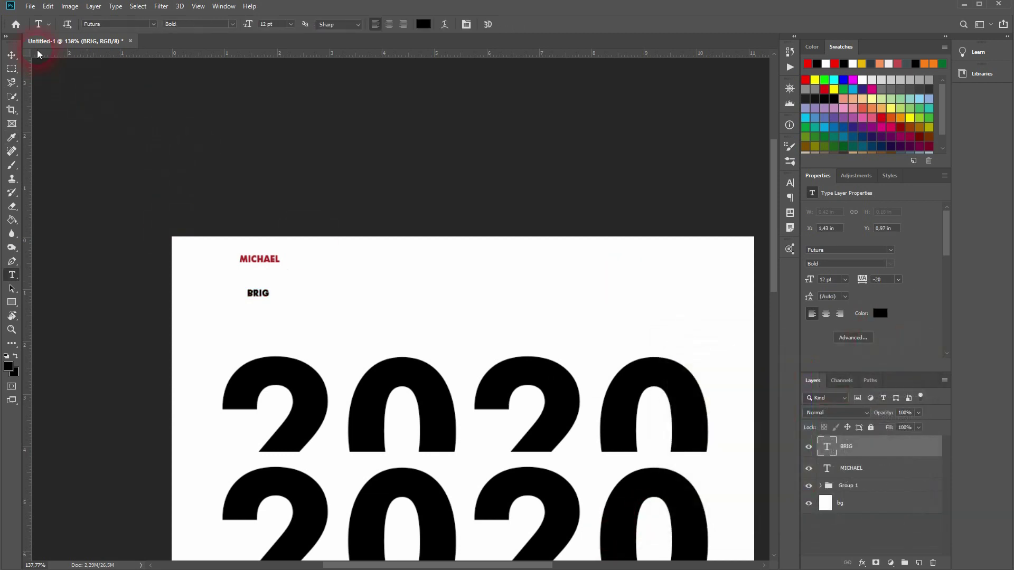
Move the last-name line up under the first name.
click(11, 55)
drag(264, 293, 248, 254)
scroll(255, 275, up, 8)
scroll(273, 314, down, 9)
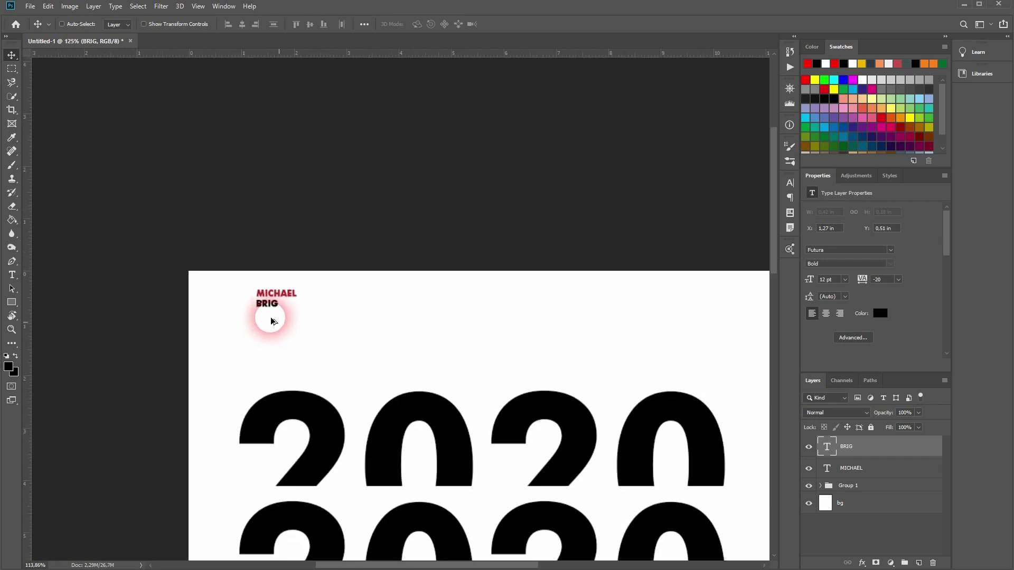
Scale both name lines up together and move them toward the top-left.
shift+click(868, 466)
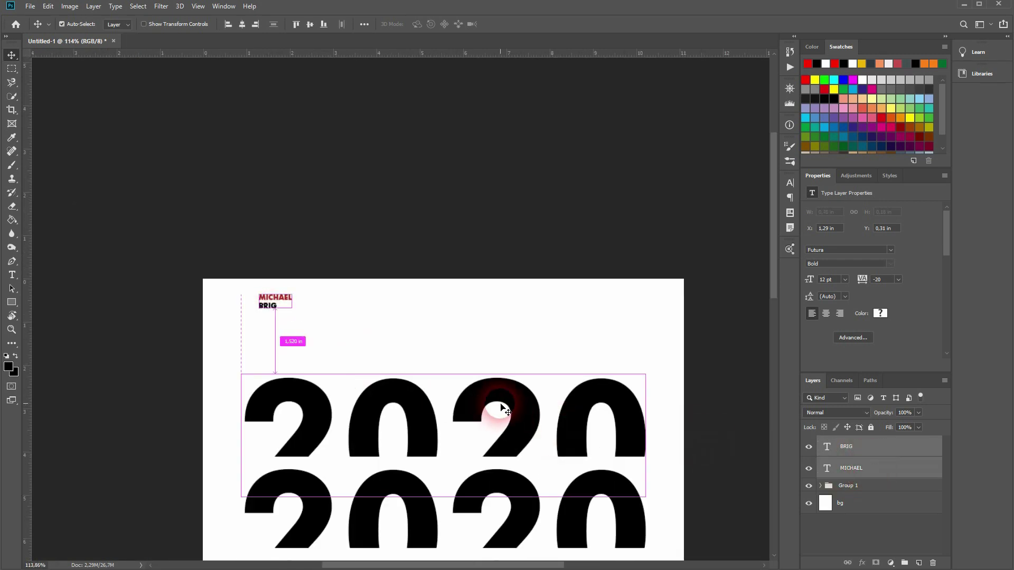
key(ctrl+t)
drag(292, 307, 453, 352)
drag(296, 305, 273, 299)
scroll(294, 335, down, 5)
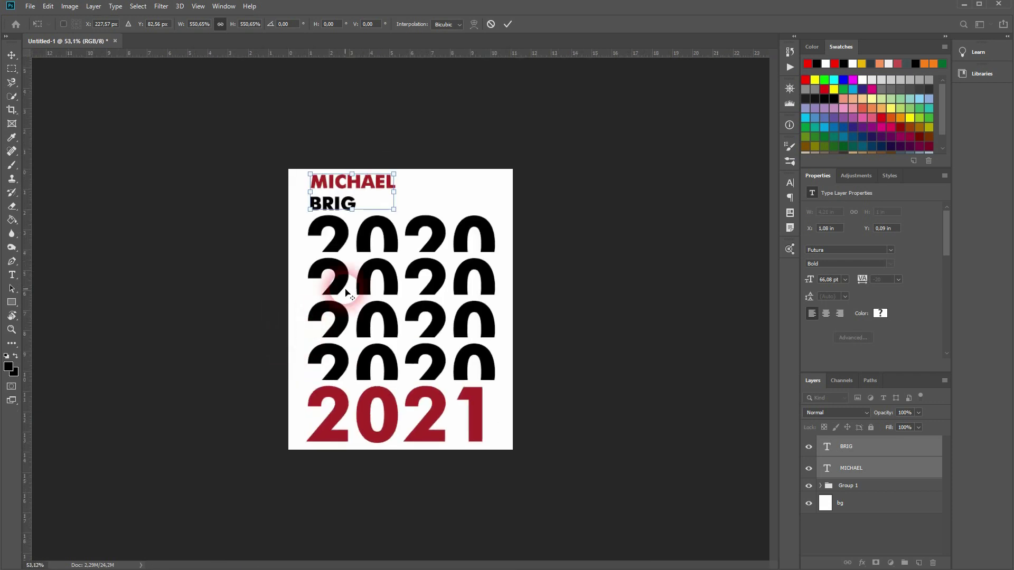
scroll(363, 237, up, 3)
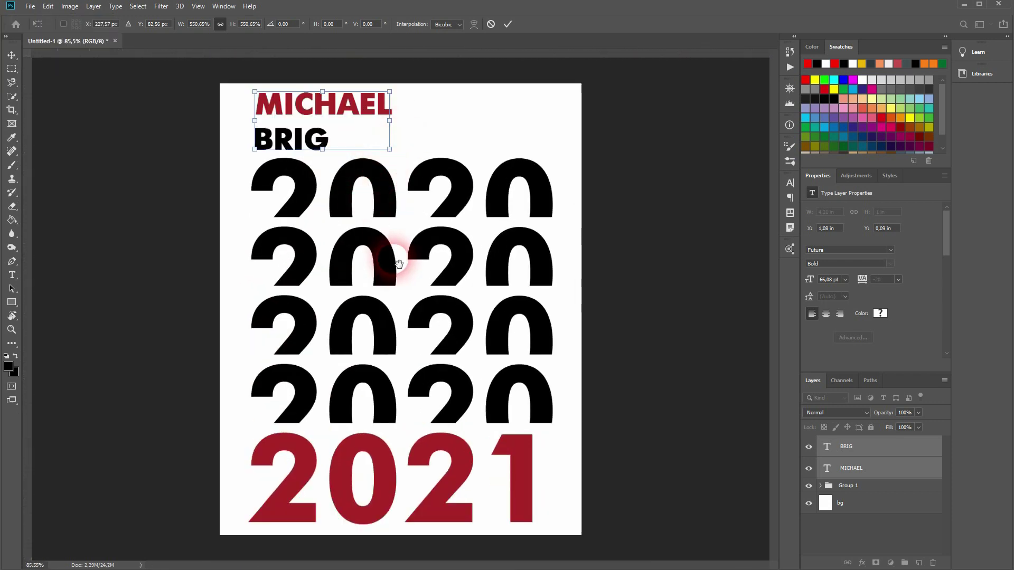
drag(389, 120, 428, 125)
key(Return)
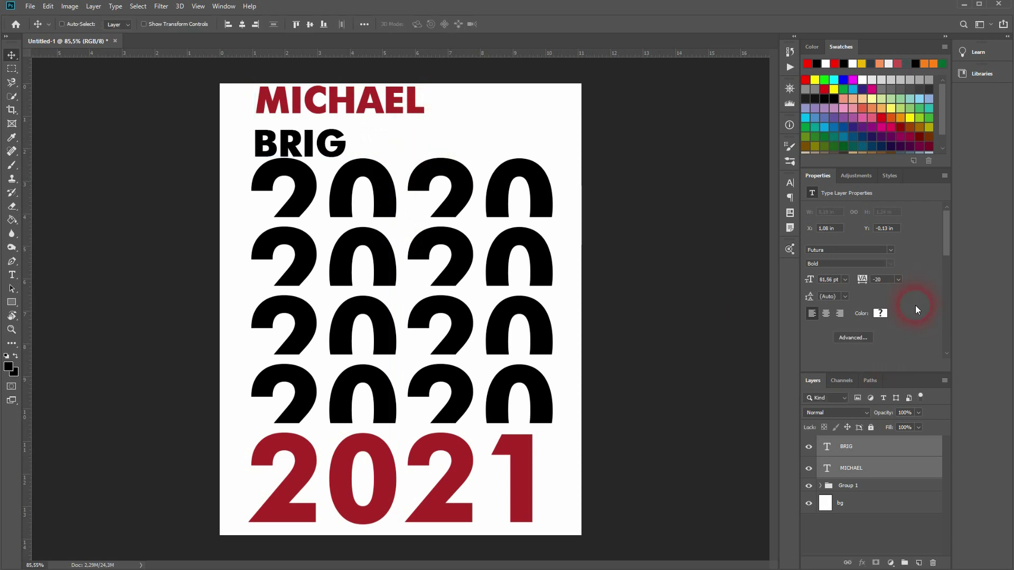
Try an 8 pt line spacing on the names, then reset it to Auto.
click(847, 314)
click(845, 296)
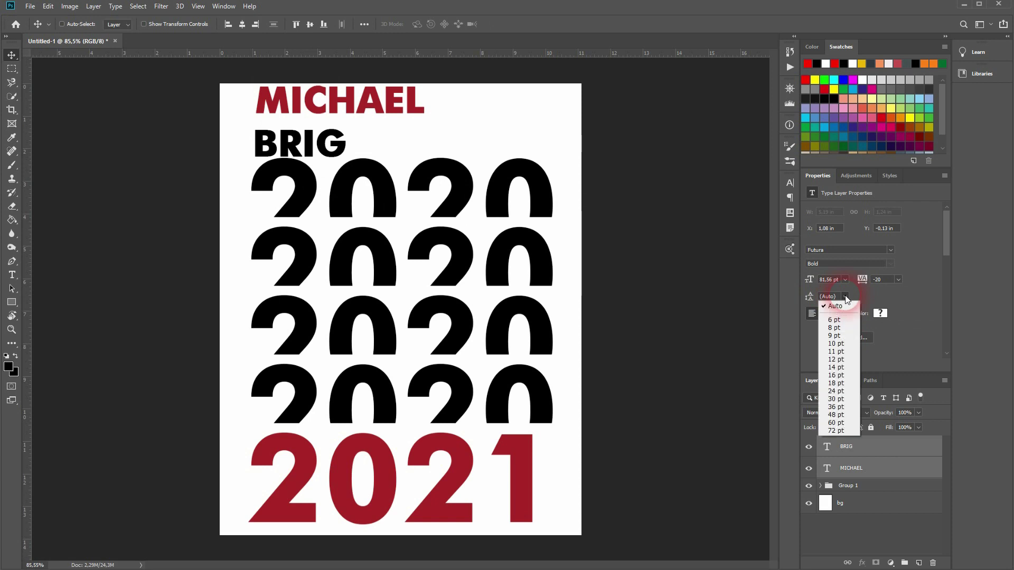
click(850, 328)
click(380, 124)
click(812, 470)
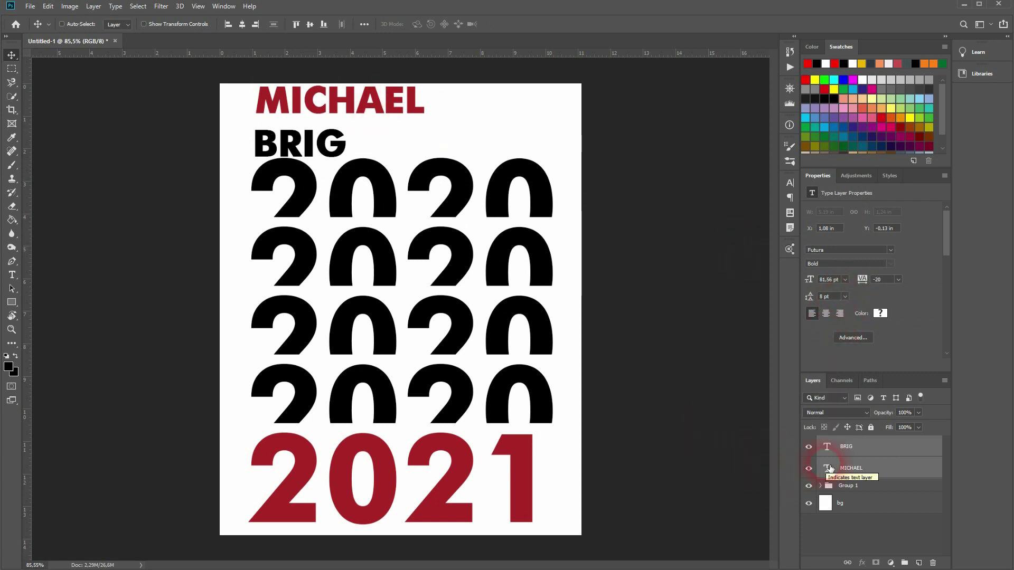
click(844, 296)
click(839, 305)
Move the last-name line up snug under the first name.
click(885, 468)
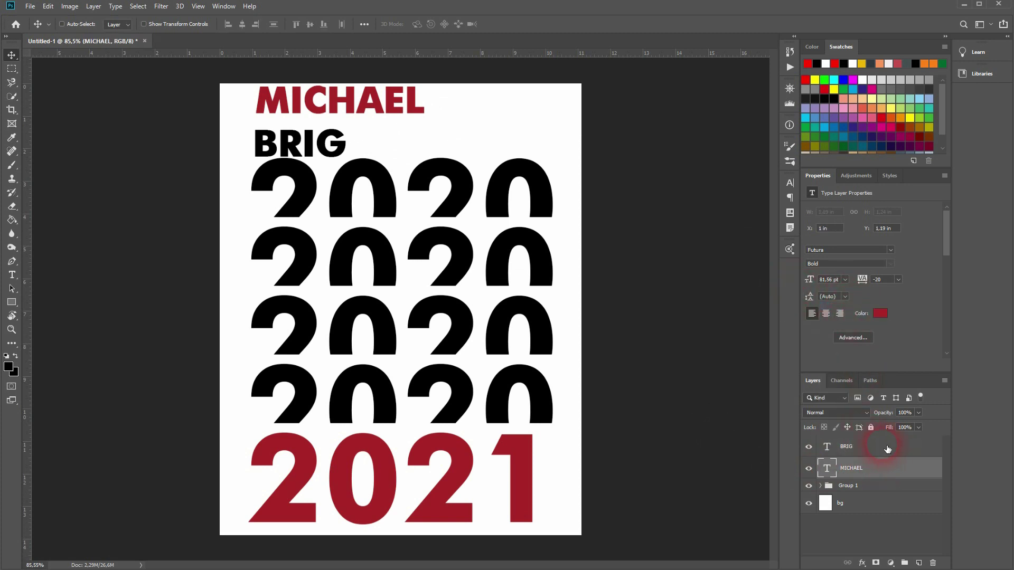
click(887, 449)
drag(327, 179, 323, 163)
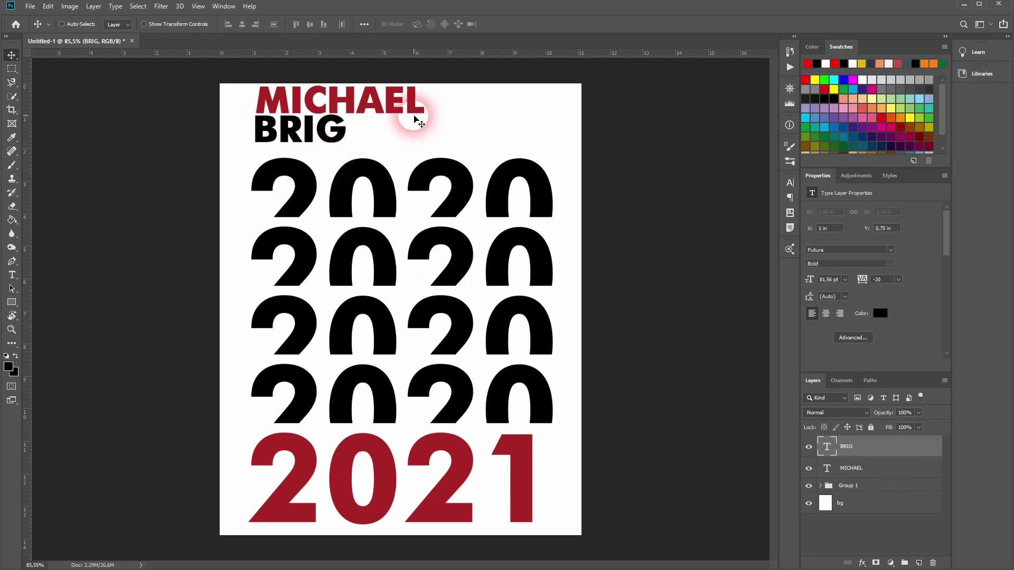
Resize both name lines together to about 50 pt and commit the transform.
shift+click(873, 469)
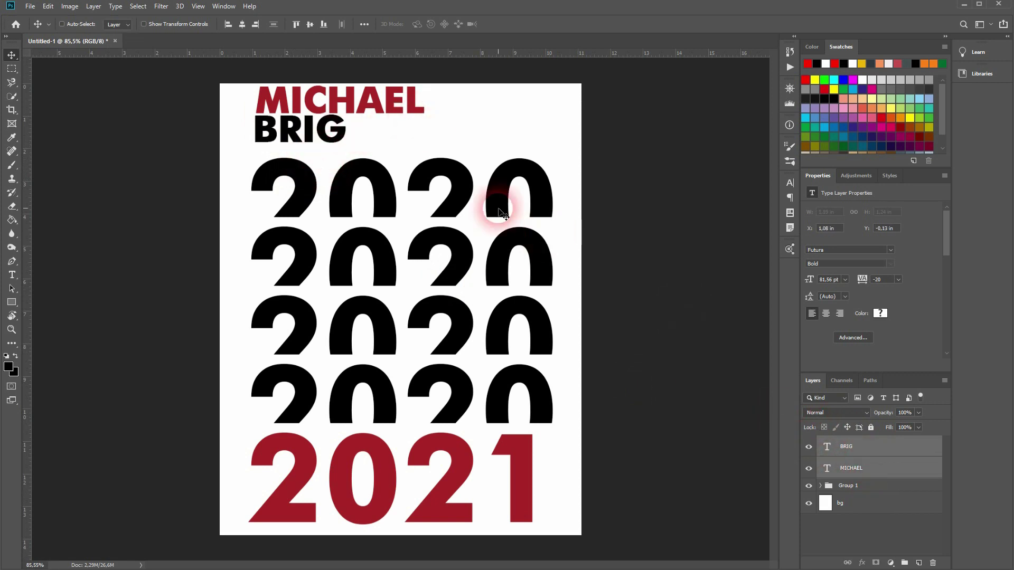
key(ctrl+t)
mouse_move(437, 118)
mouse_down()
mouse_move(431, 102)
mouse_move(452, 111)
mouse_up()
drag(452, 147, 282, 119)
click(401, 159)
click(27, 74)
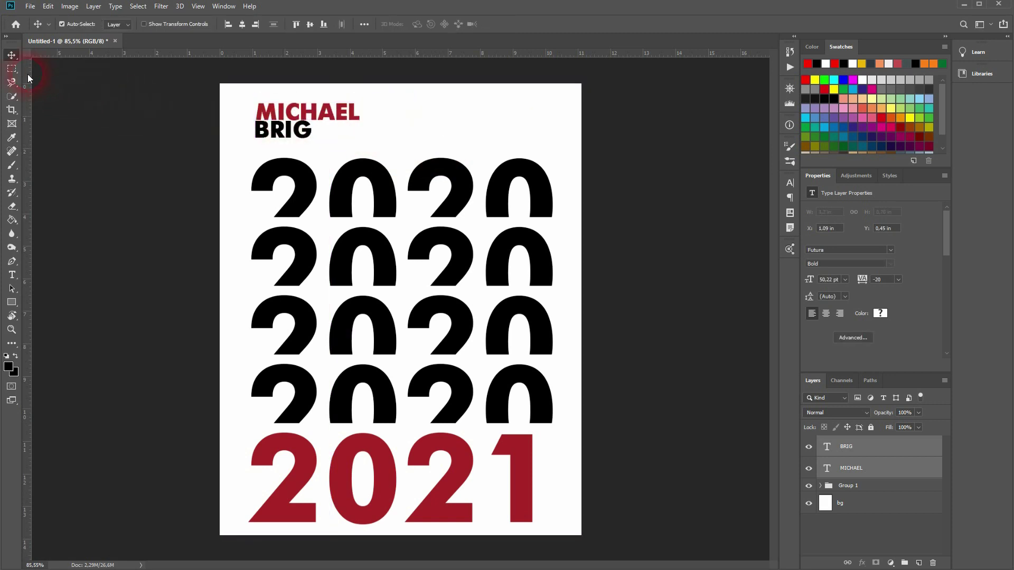
Snap both name lines to a temporary guide at the 2020 rows' left edge, then remove the guide.
drag(27, 74, 252, 127)
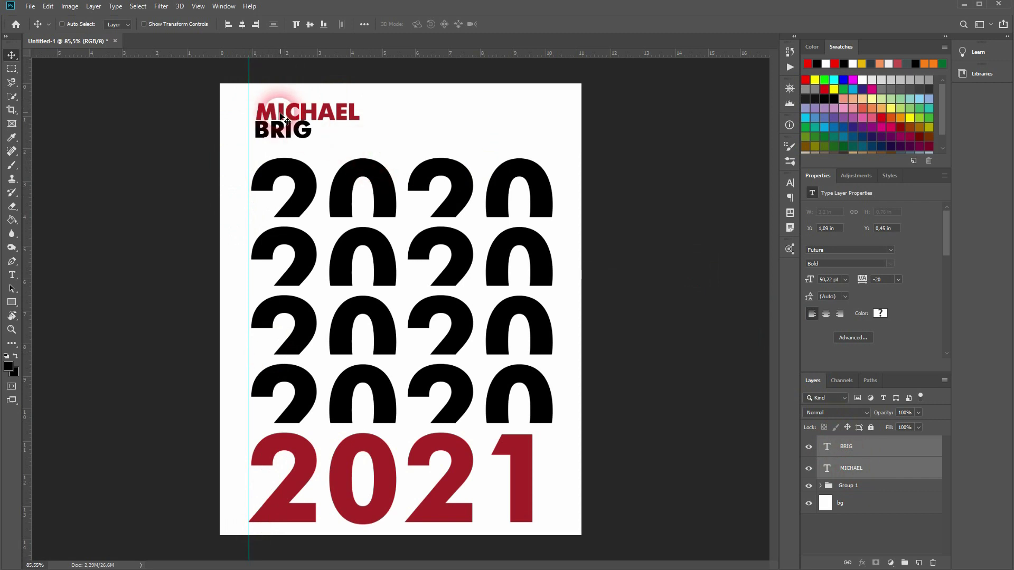
drag(281, 116, 274, 116)
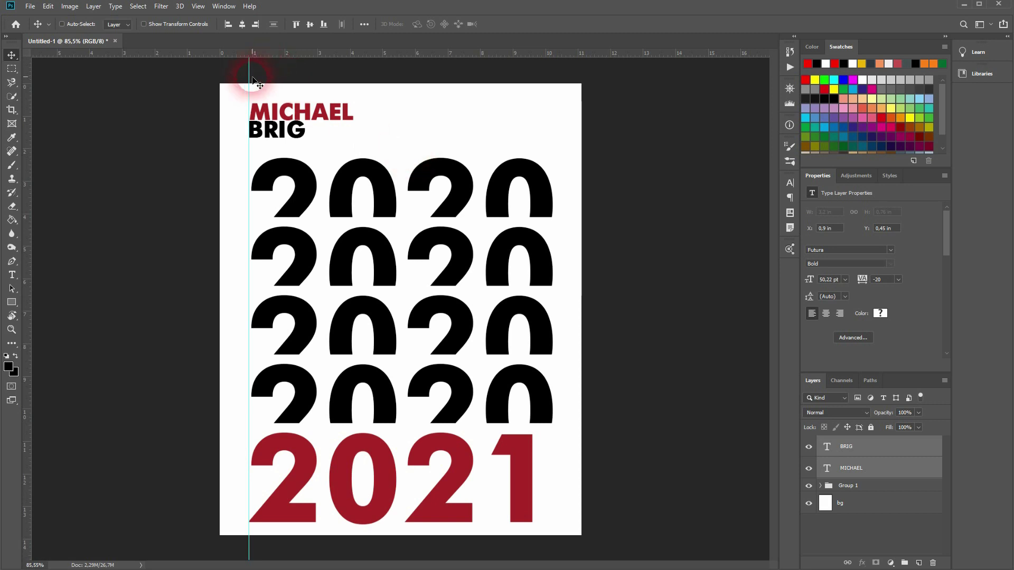
drag(256, 81, 36, 86)
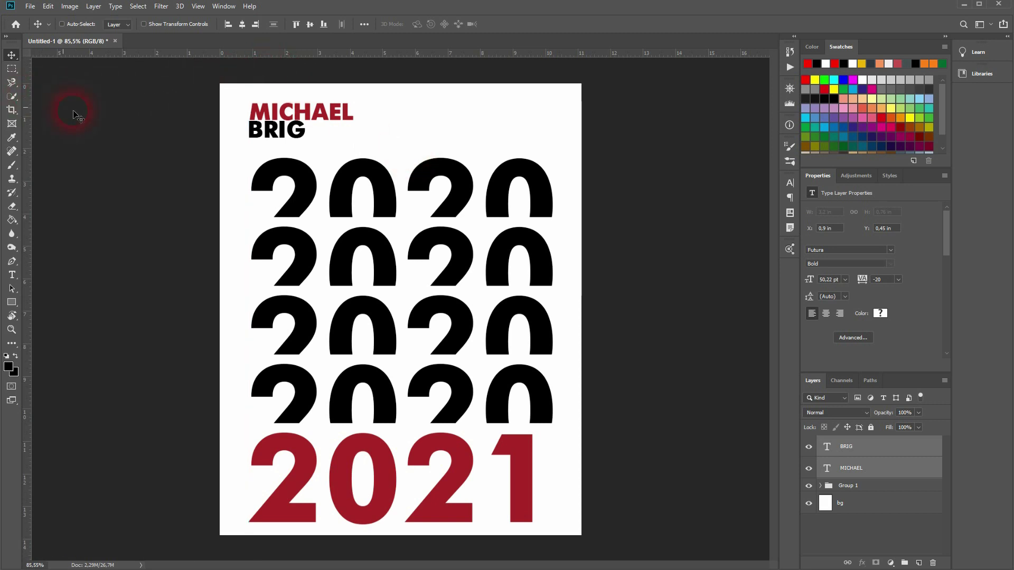
Group the two name layers and draw a placeholder text box at the poster's top right.
key(ctrl+g)
key(m)
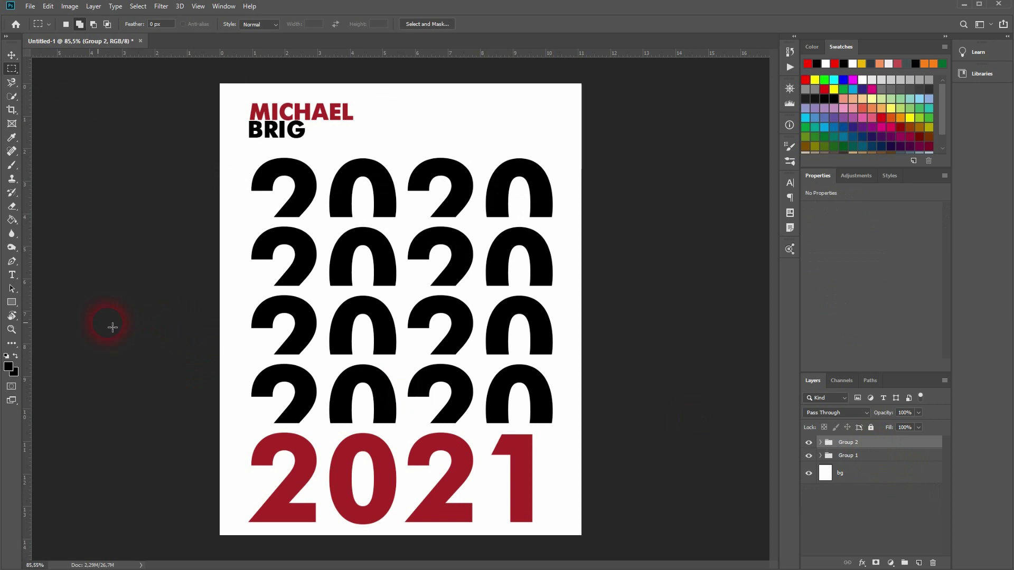
click(12, 275)
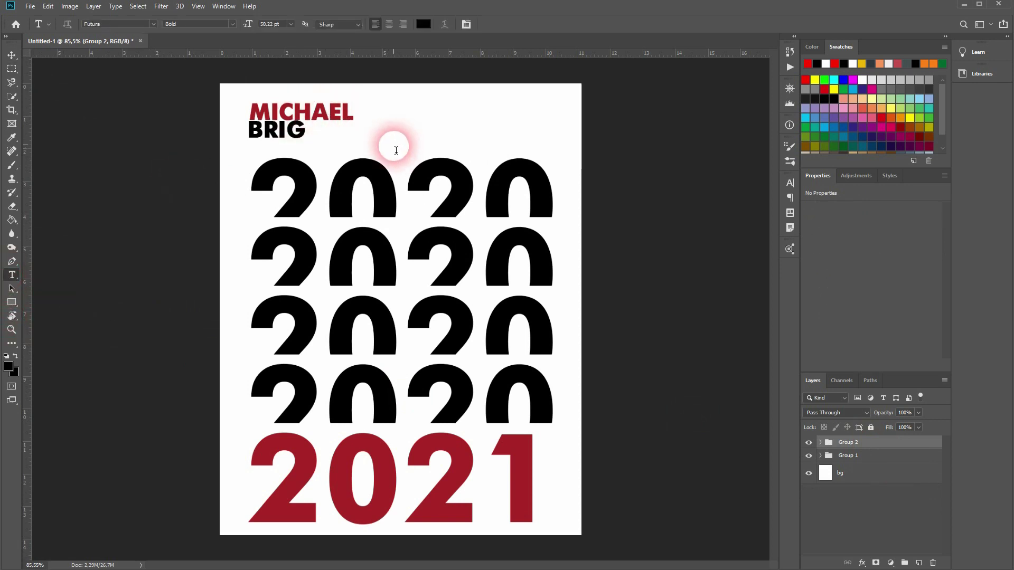
drag(385, 112, 554, 143)
scroll(483, 97, up, 5)
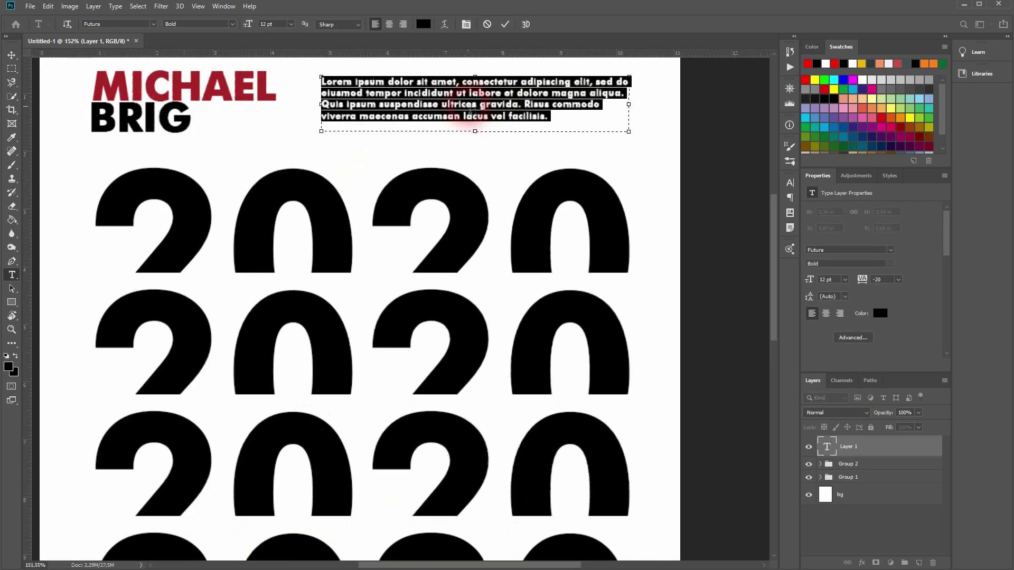
scroll(471, 110, up, 2)
drag(472, 116, 481, 117)
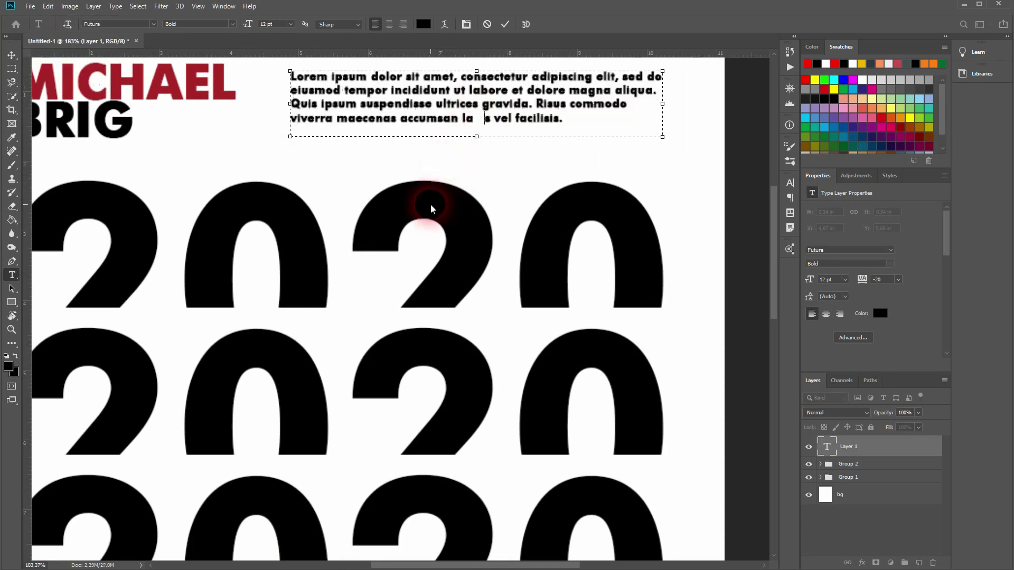
key(space)
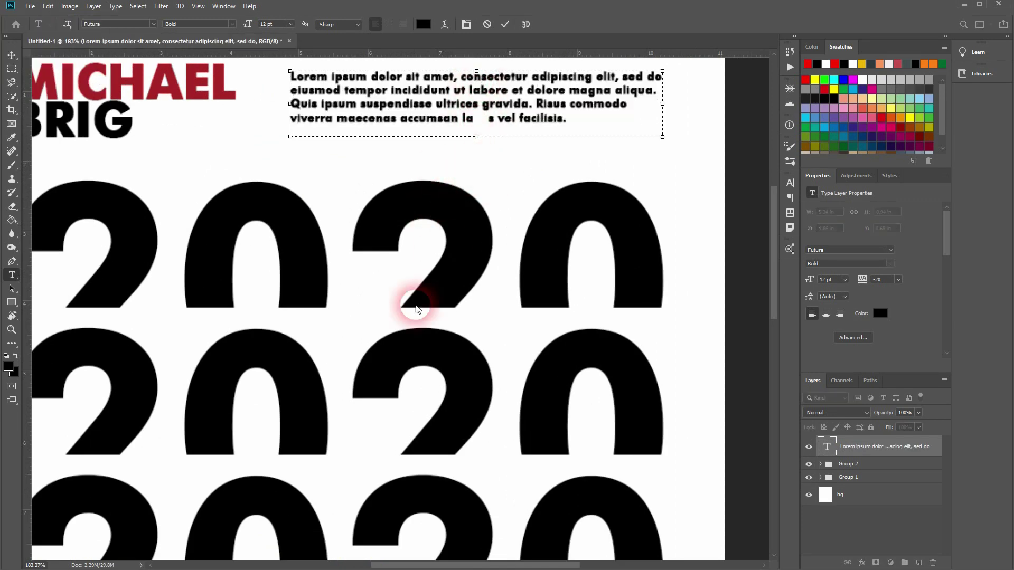
key(ctrl+Return)
Make the text box taller and narrower, then select its whole placeholder paragraph.
drag(431, 186, 430, 352)
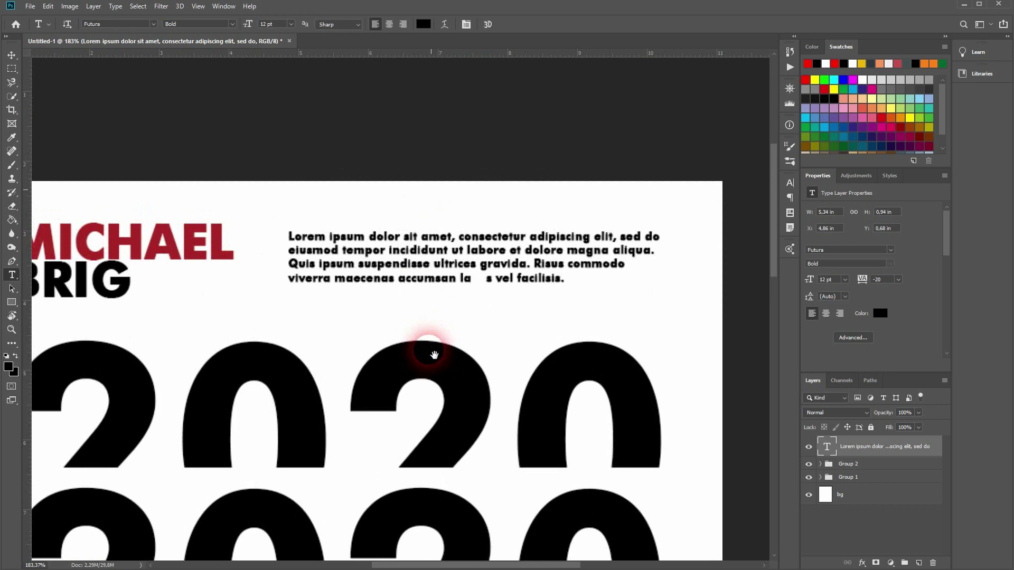
click(454, 271)
mouse_move(474, 231)
mouse_down()
mouse_move(464, 220)
mouse_move(475, 222)
mouse_up()
drag(474, 296, 475, 296)
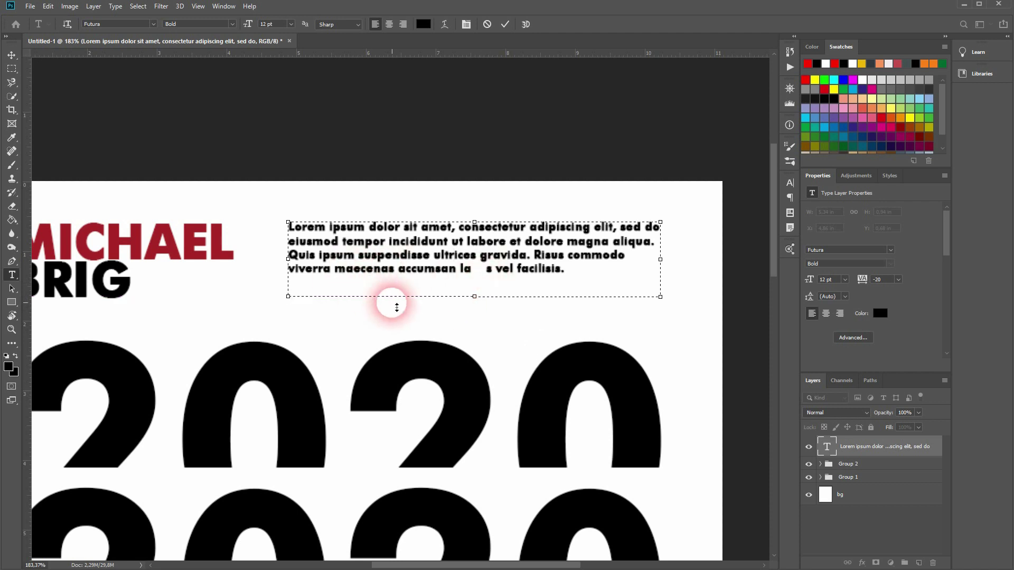
drag(288, 261, 316, 270)
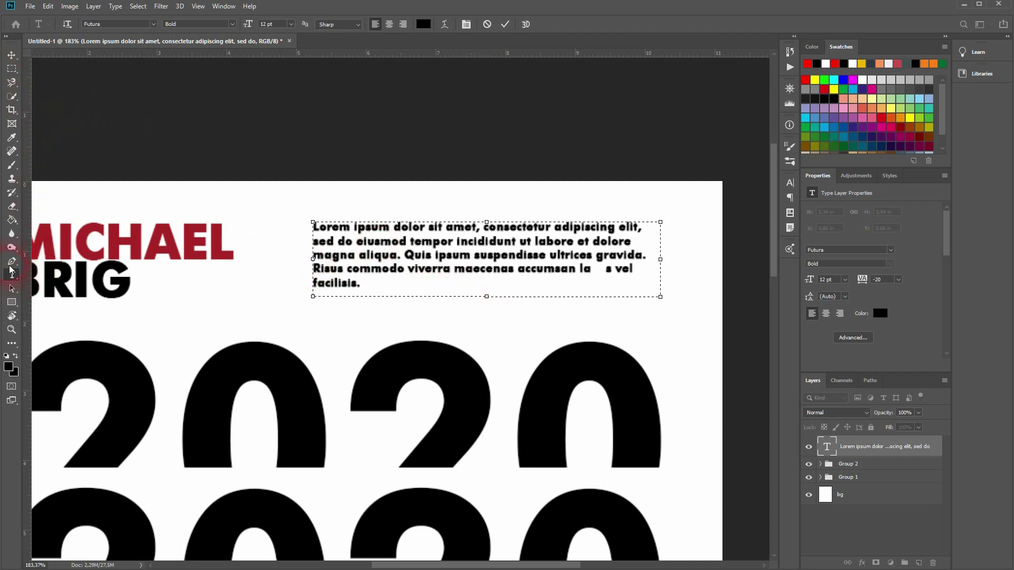
click(373, 288)
drag(373, 288, 316, 226)
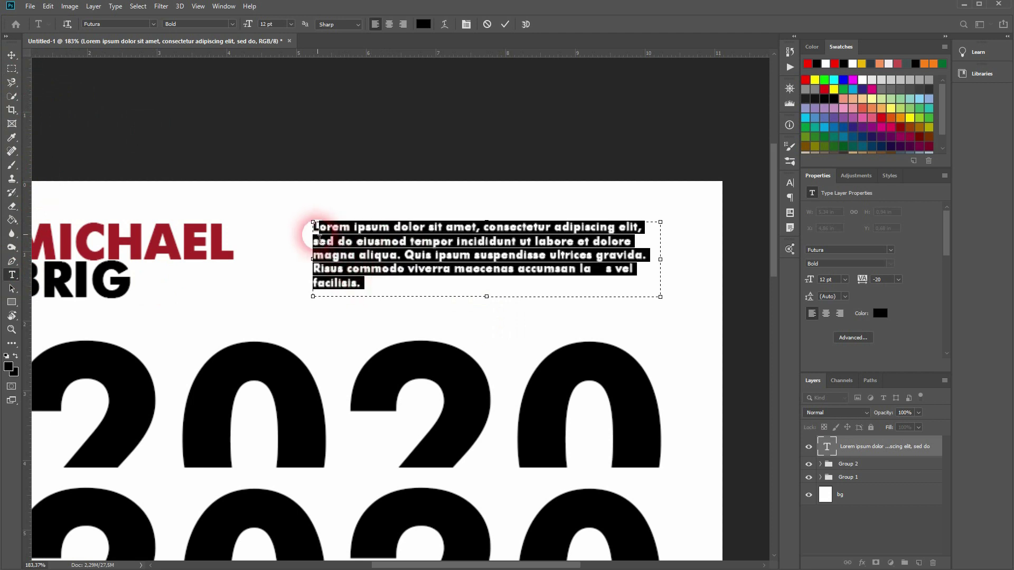
Replace the placeholder with the 'Follow me on Social media…' line and YouTube and Instagram handles.
text(F)
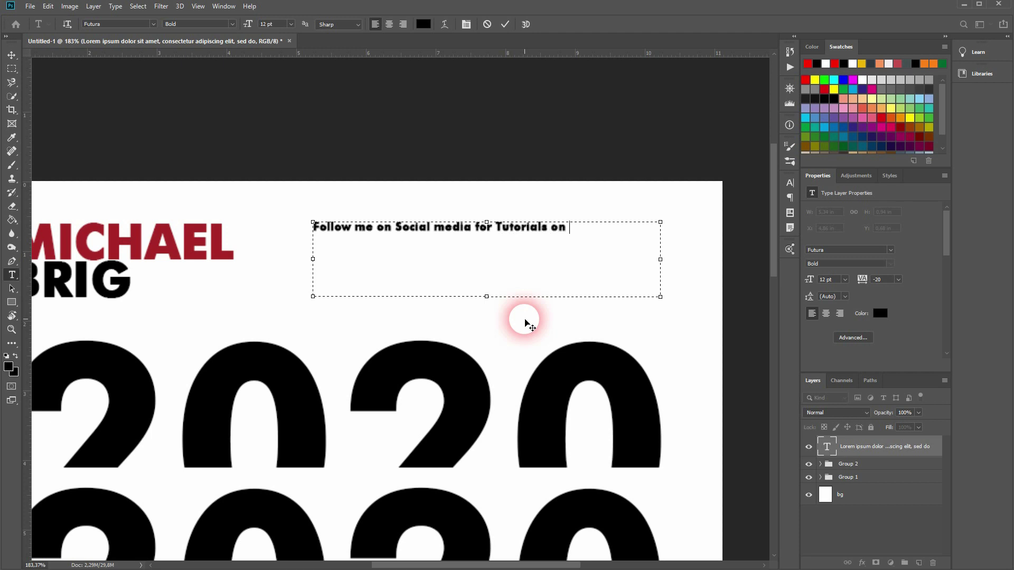
text(c Design, Photography, and more.)
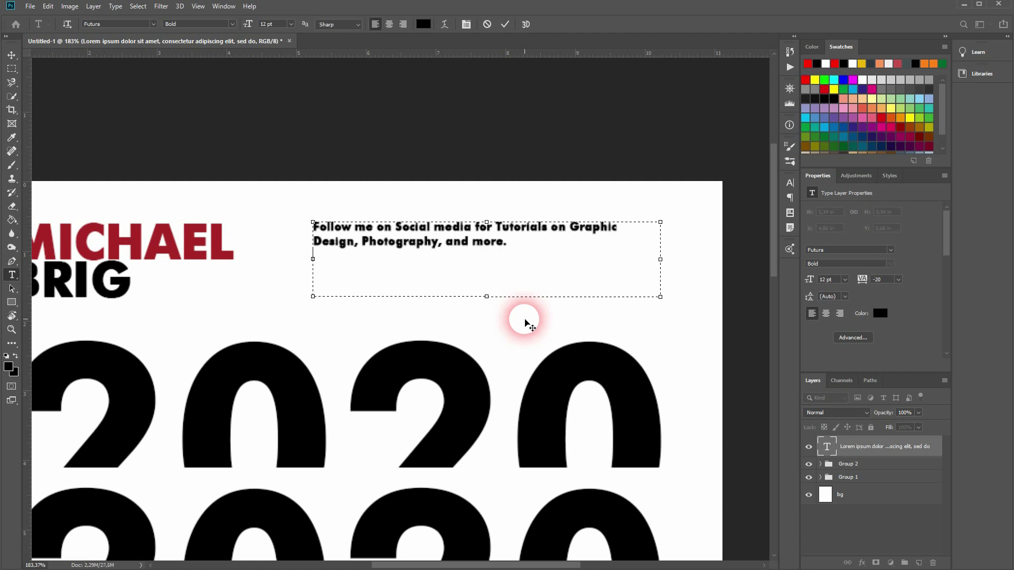
text(  YouTube: @Michael Brig)
key(Return)
text(Insta gram: @brig_michael)
key(ctrl+Return)
key(v)
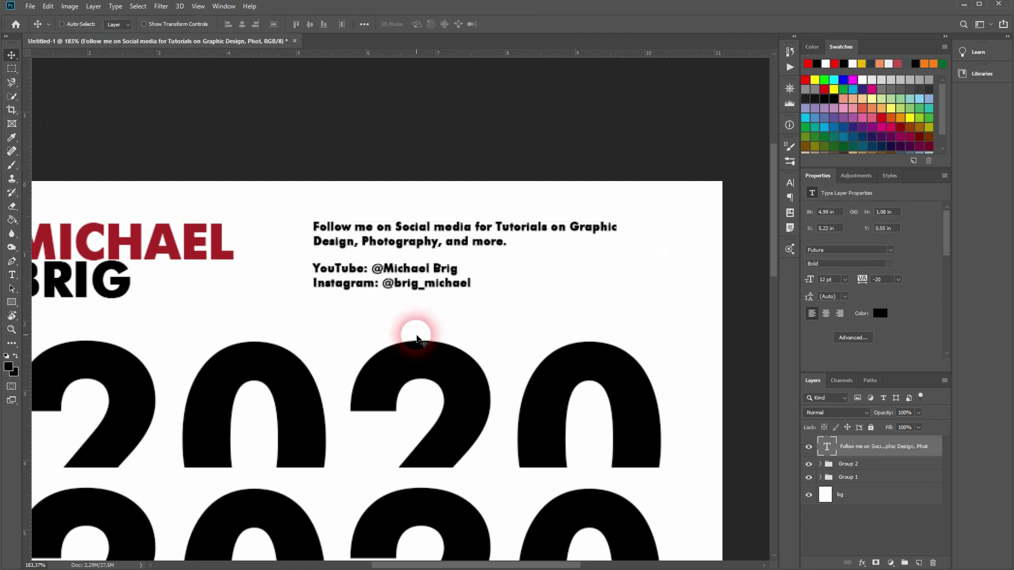
key(ctrl+0)
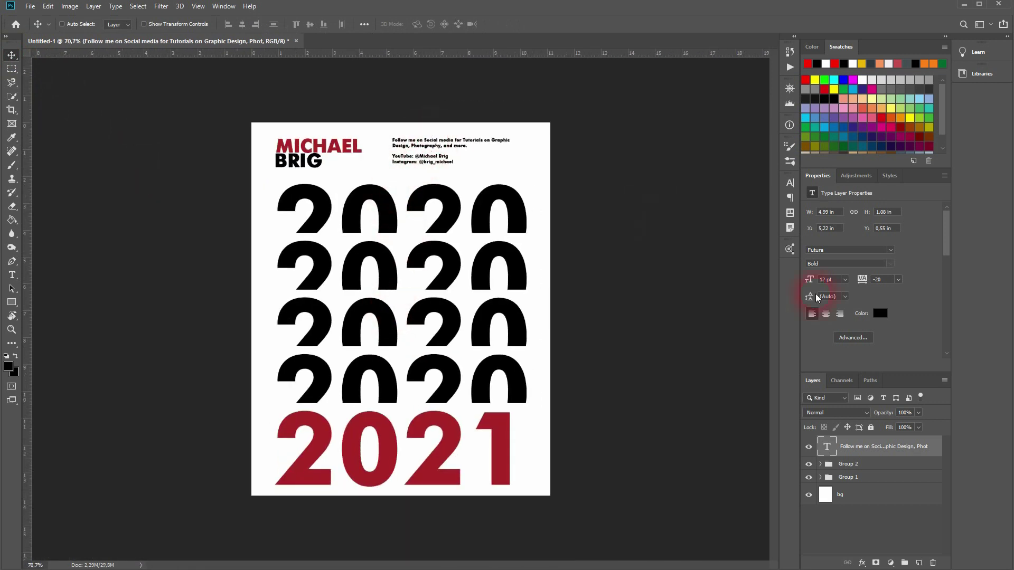
Right-align the social media text and set its tracking to 40.
click(839, 313)
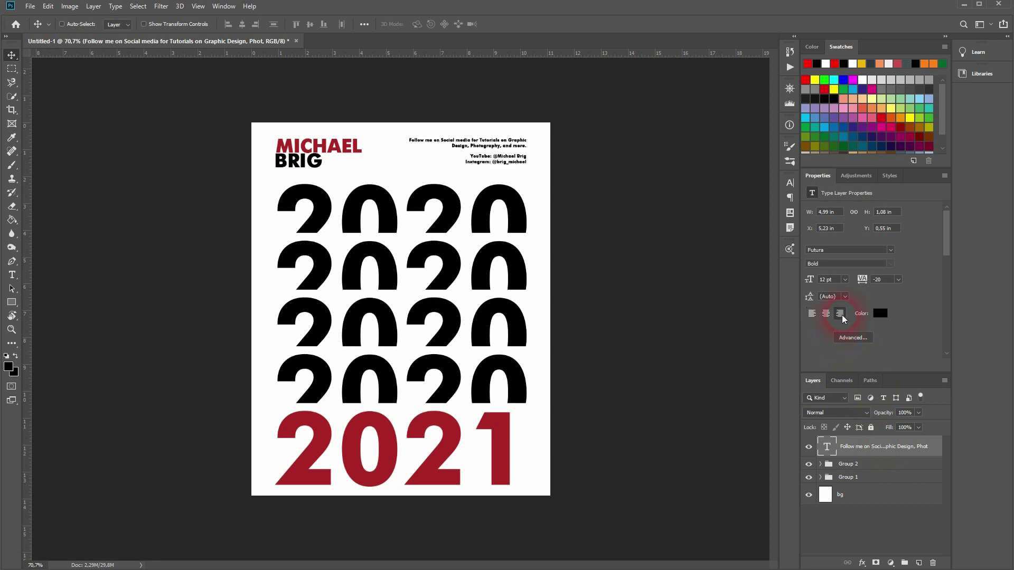
scroll(518, 152, up, 2)
scroll(519, 152, up, 2)
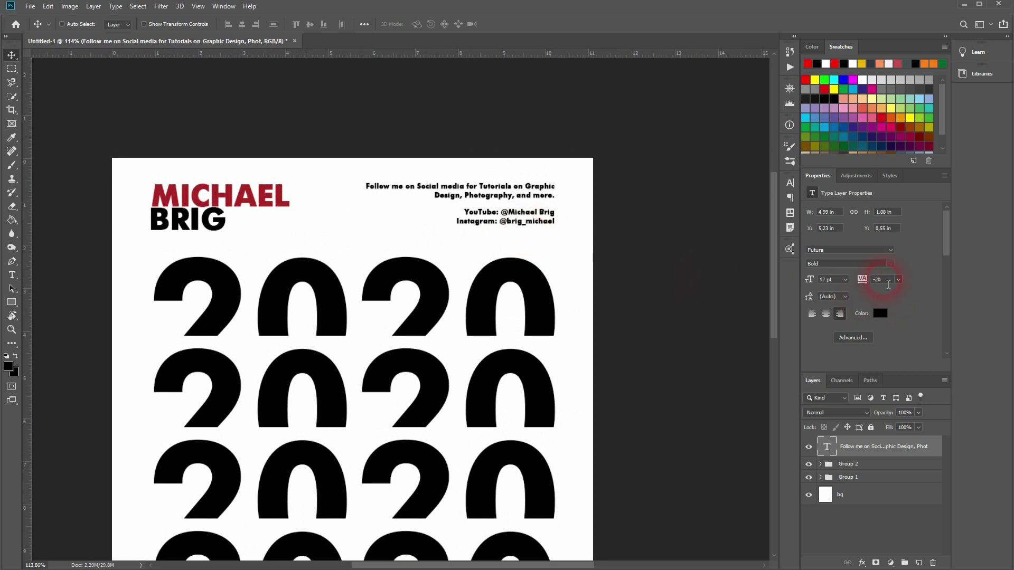
key(ctrl+z)
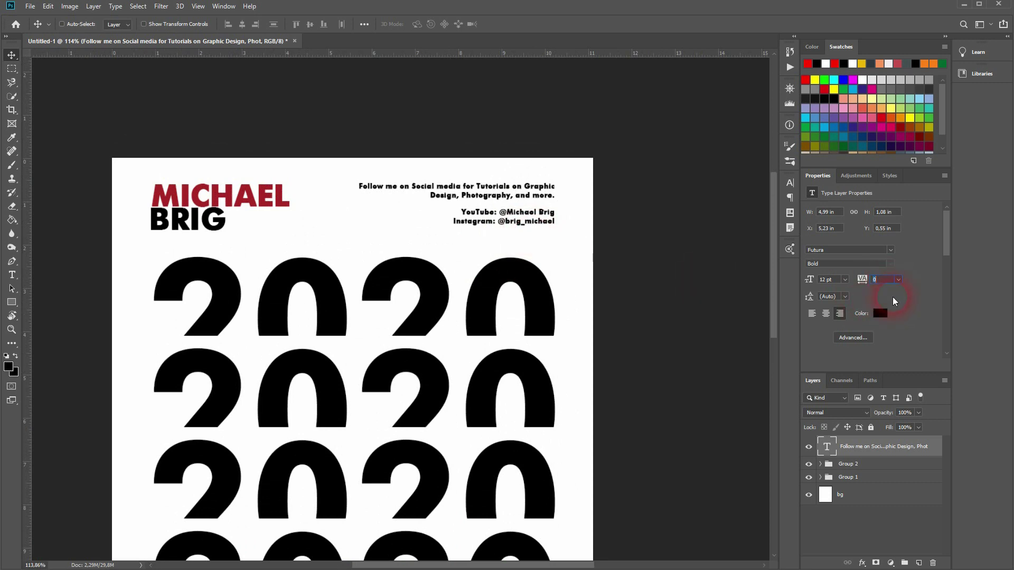
key(Up)
key(Up)
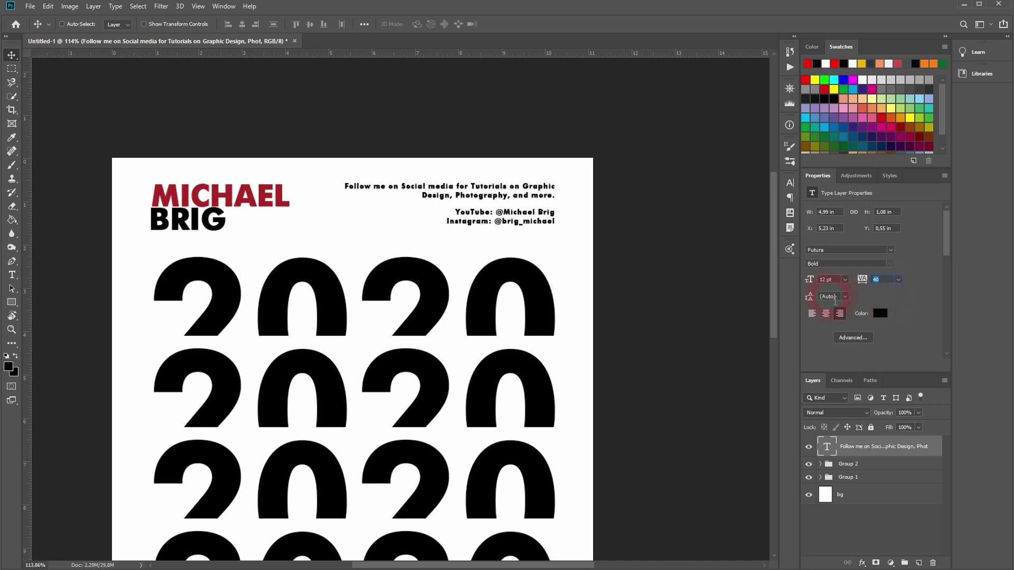
Try 8, 7 and 14 pt leading, then set the line spacing back to Auto.
click(845, 297)
click(851, 325)
click(835, 296)
key(Down)
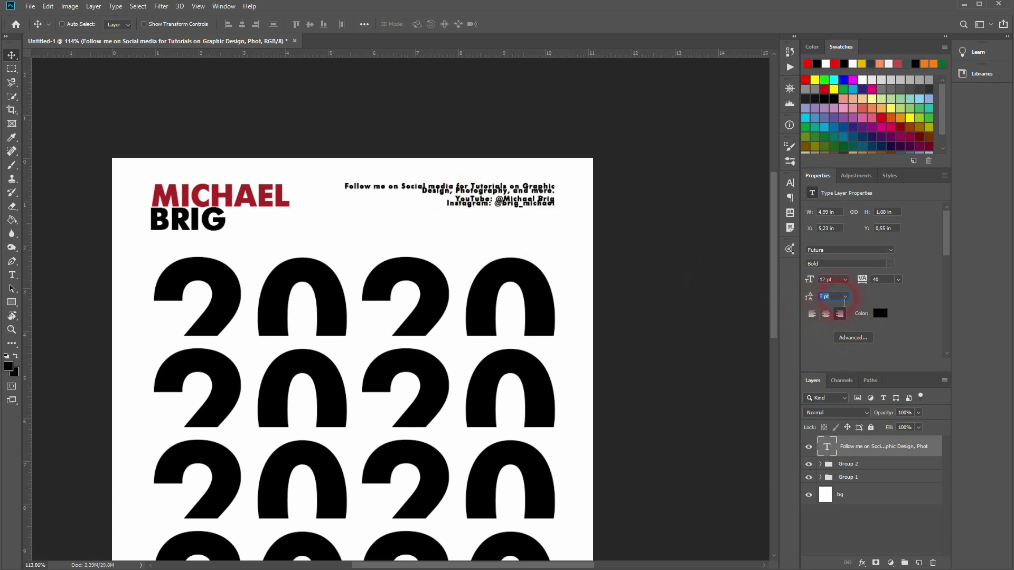
key(Up)
key(Up)
key(Up)
key(Up)
key(Up)
key(Up)
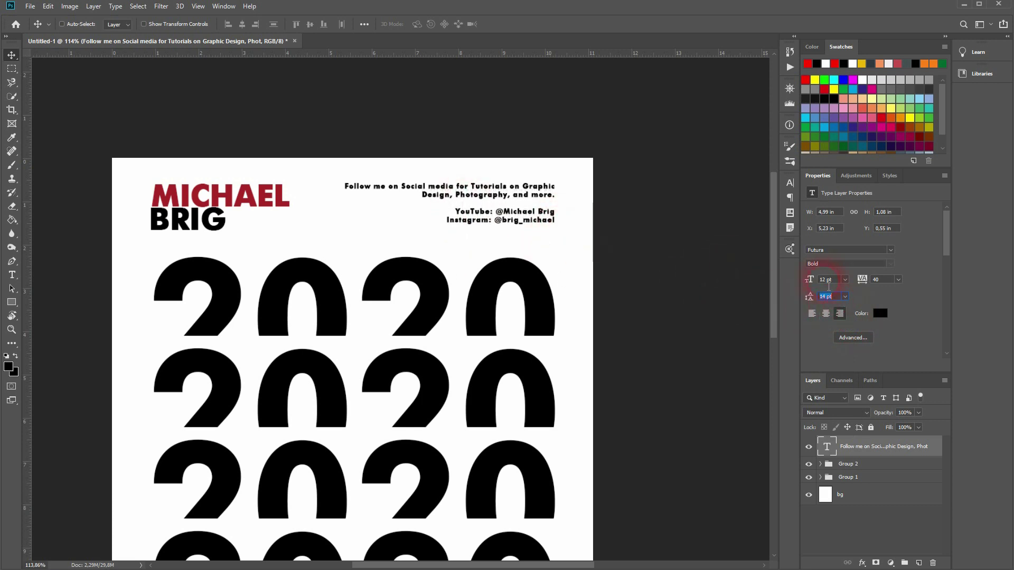
click(889, 447)
key(ctrl)
key(ctrl+shift+alt+a)
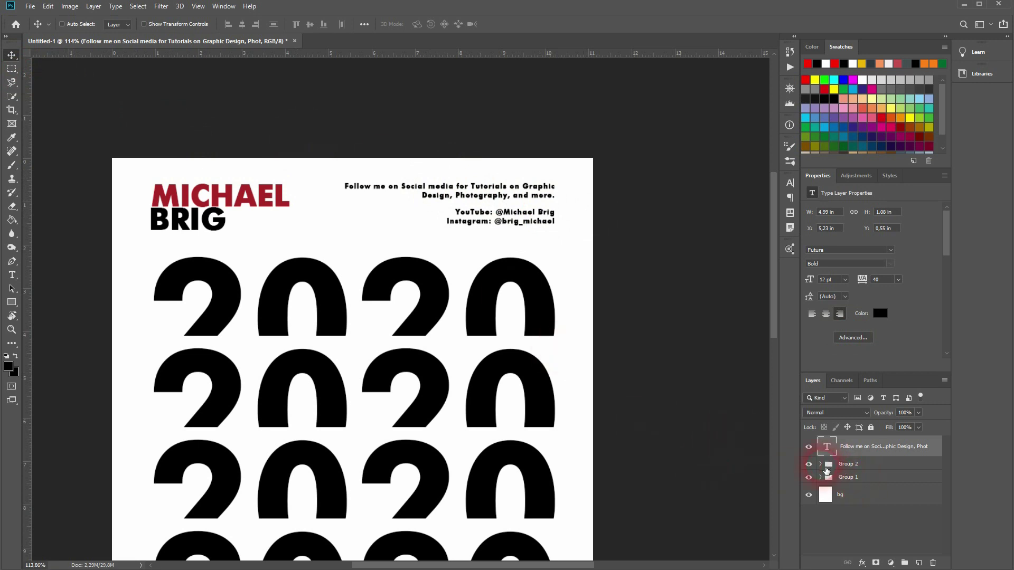
Move the lower name line in Group 2 slightly down.
click(824, 467)
click(820, 464)
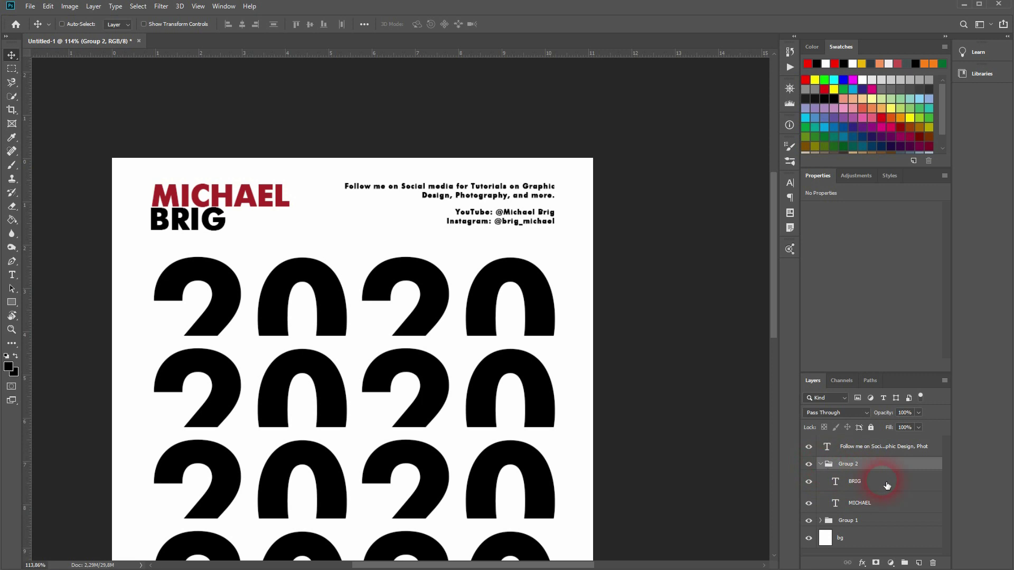
click(876, 481)
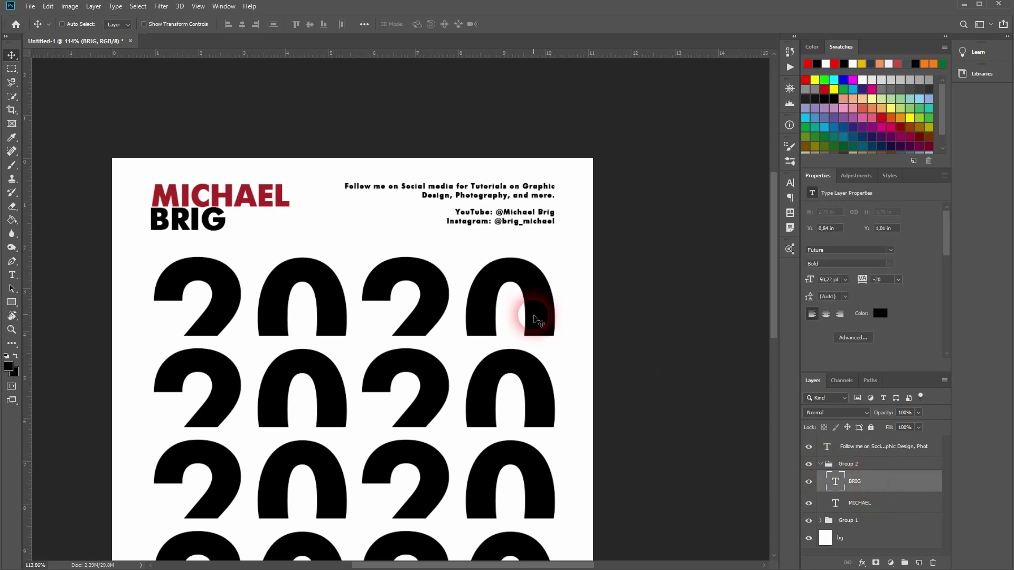
mouse_move(239, 244)
mouse_down()
mouse_move(220, 233)
mouse_move(251, 252)
mouse_up()
click(428, 296)
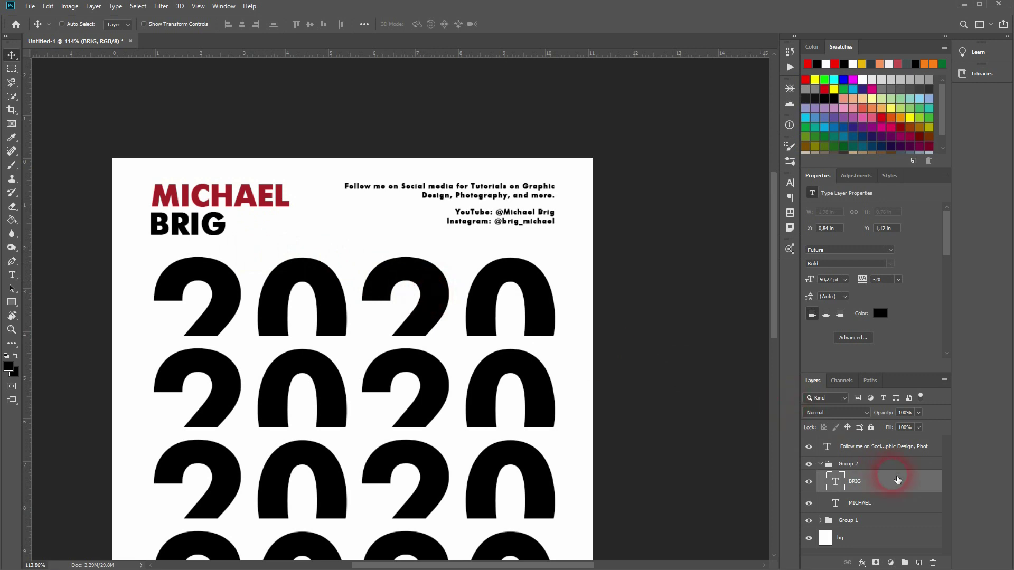
Scale the social media text block up to about 110%.
click(869, 447)
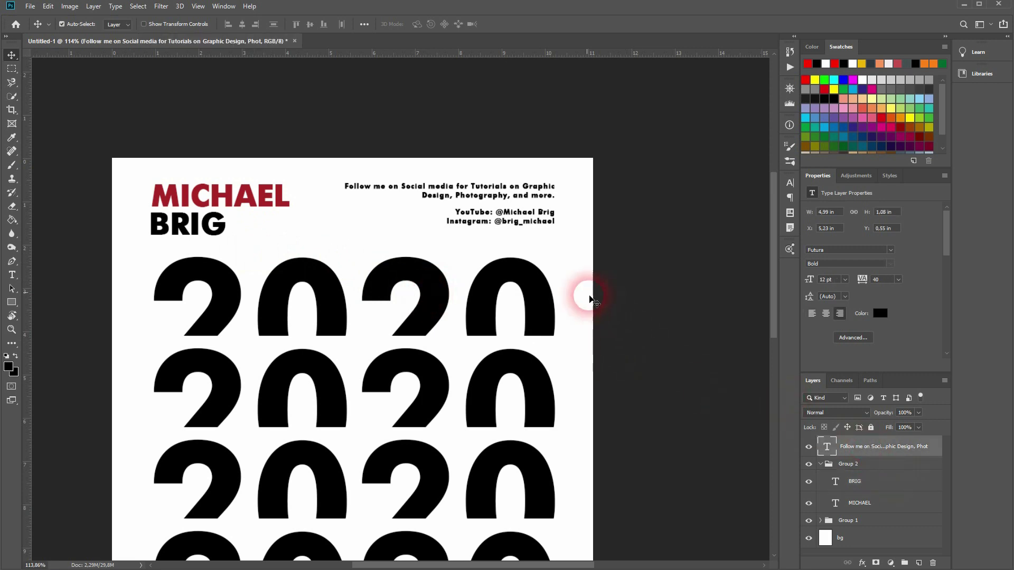
key(ctrl+t)
drag(449, 231, 450, 237)
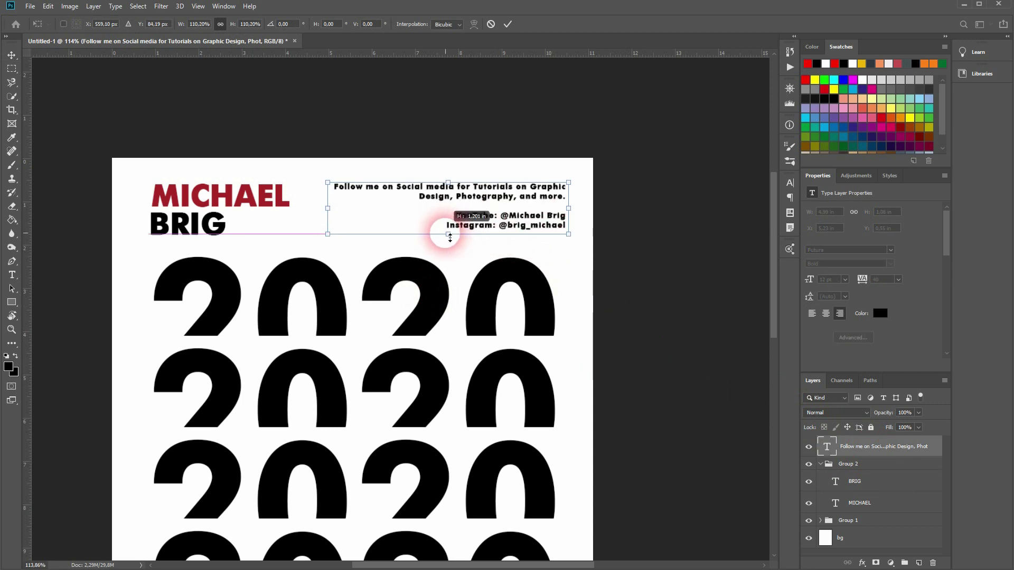
click(11, 55)
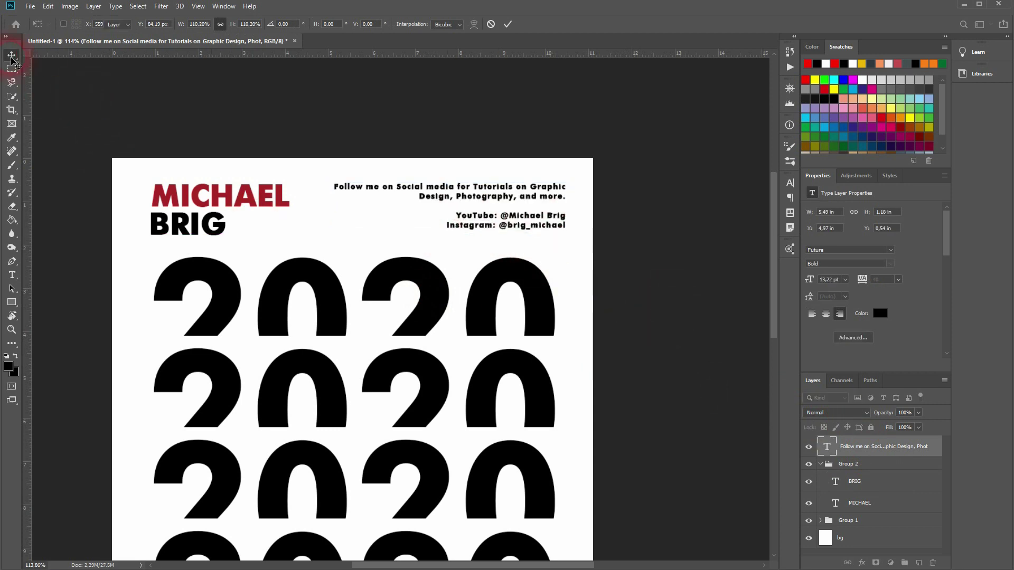
scroll(677, 309, down, 2)
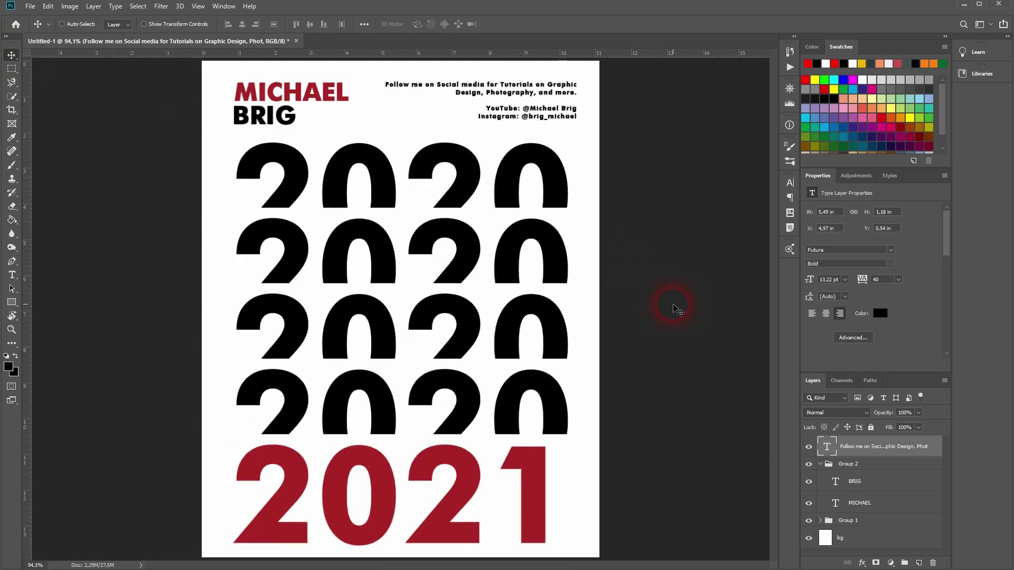